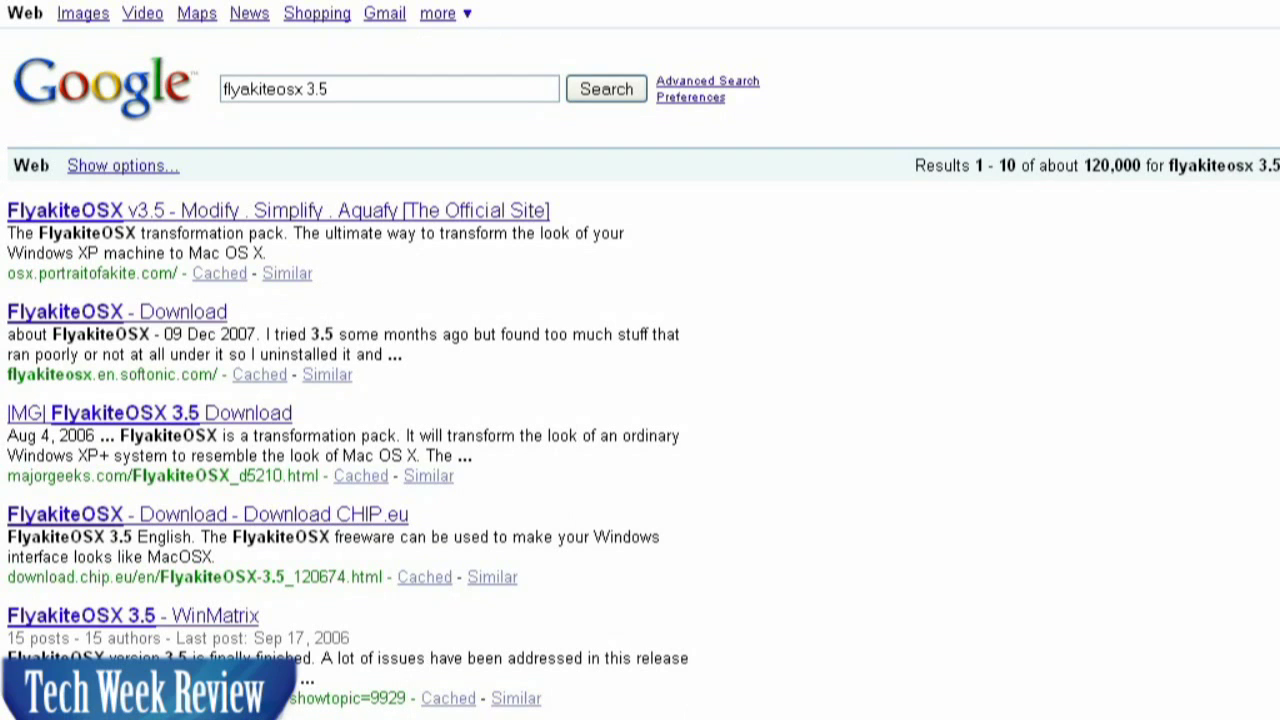
# Find the majorgeeks.com result and open its 'FlyakiteOSX 3.5 Download' page
pyautogui.scroll(-1, 494, 606)
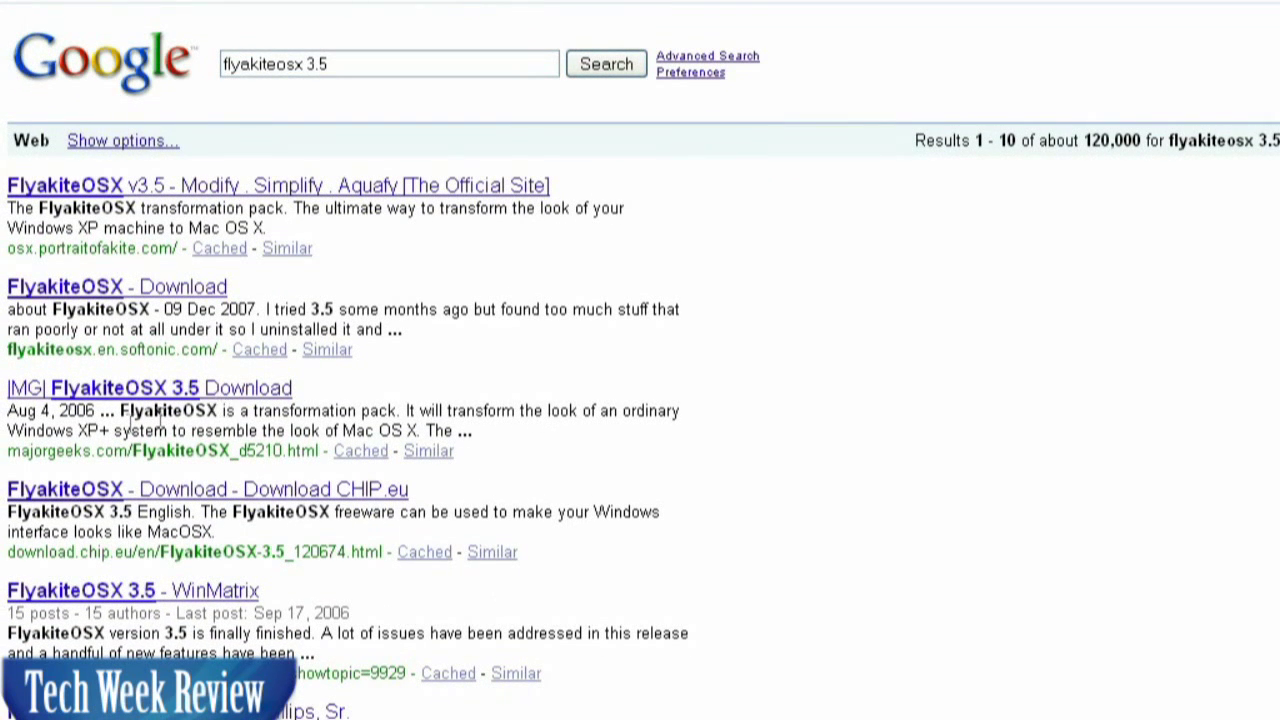
pyautogui.click(18, 451)
pyautogui.moveTo(18, 451); pyautogui.dragTo(137, 453)
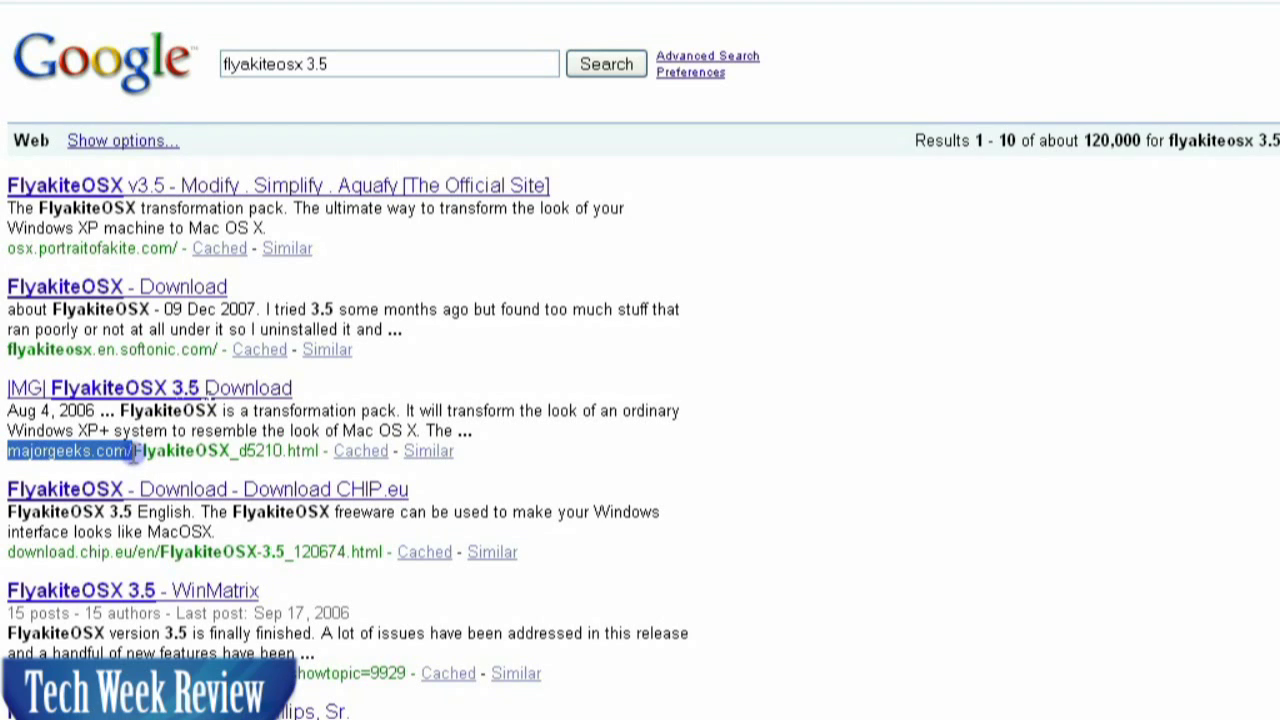
pyautogui.click(165, 393)
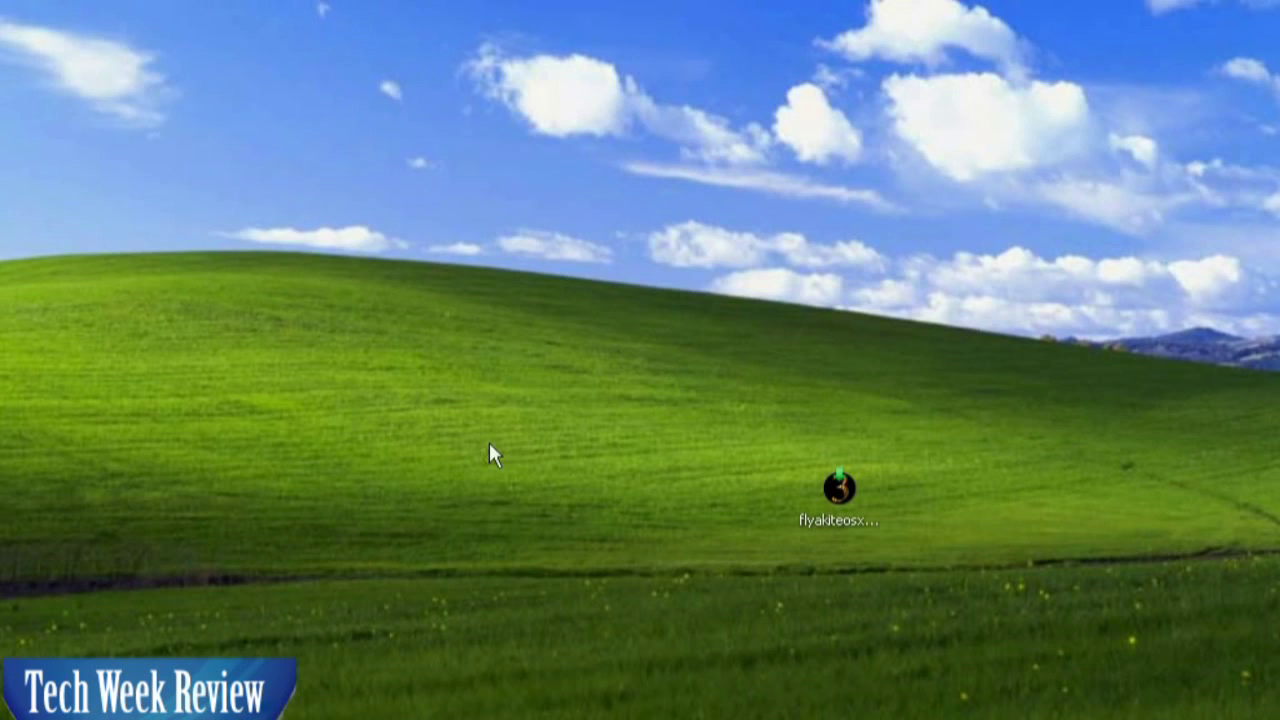
# Run the desktop FlyakiteOSX installer and accept its license terms, continuing past the welcome and read-me pages
pyautogui.doubleClick(847, 483)
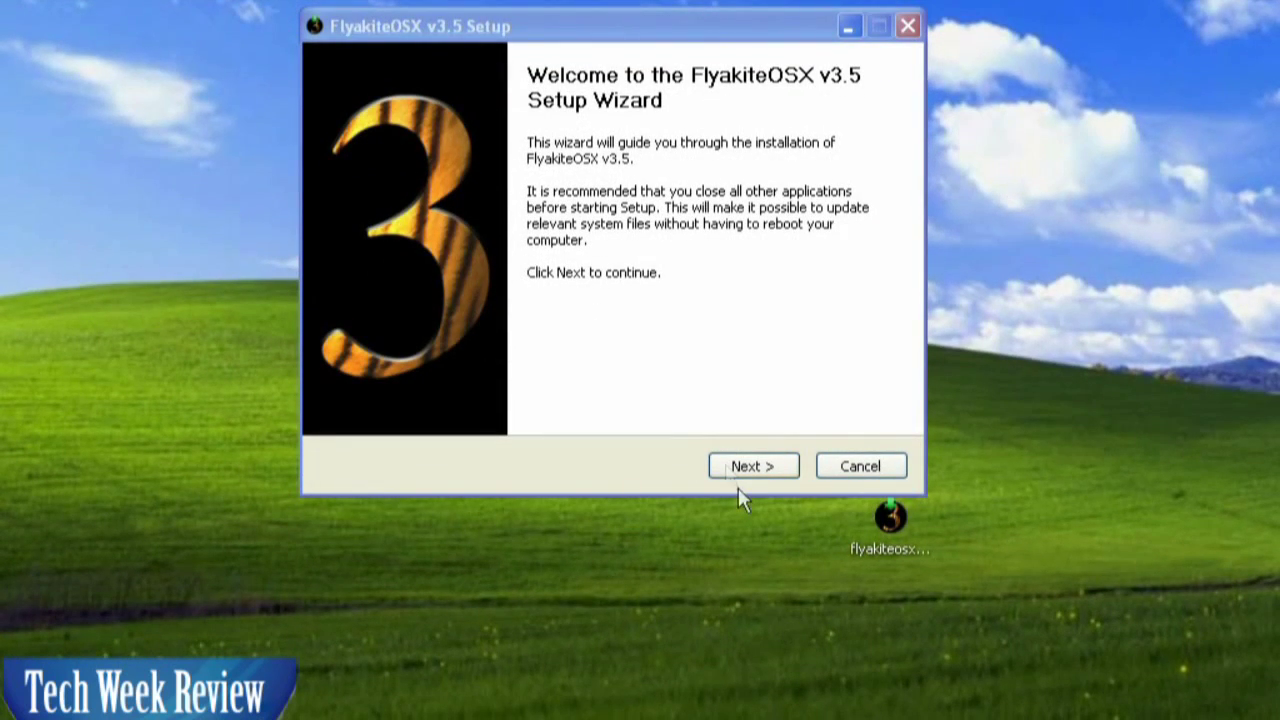
pyautogui.click(748, 470)
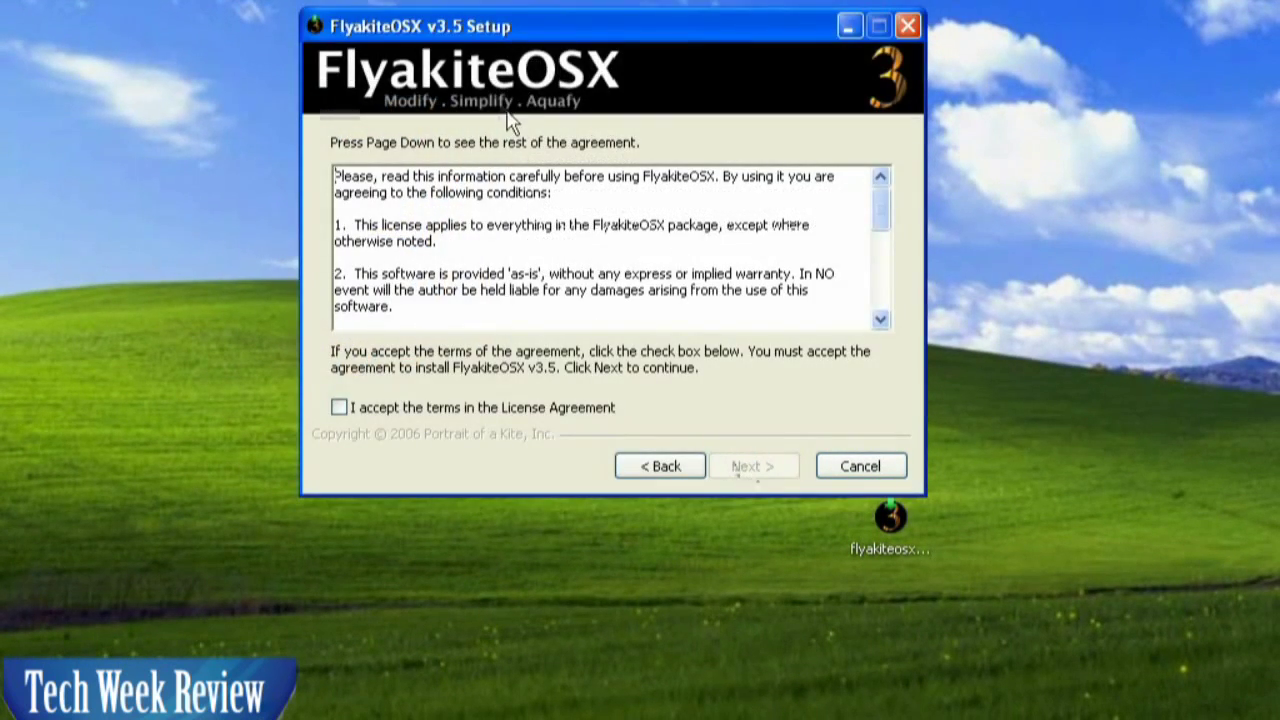
pyautogui.click(452, 414)
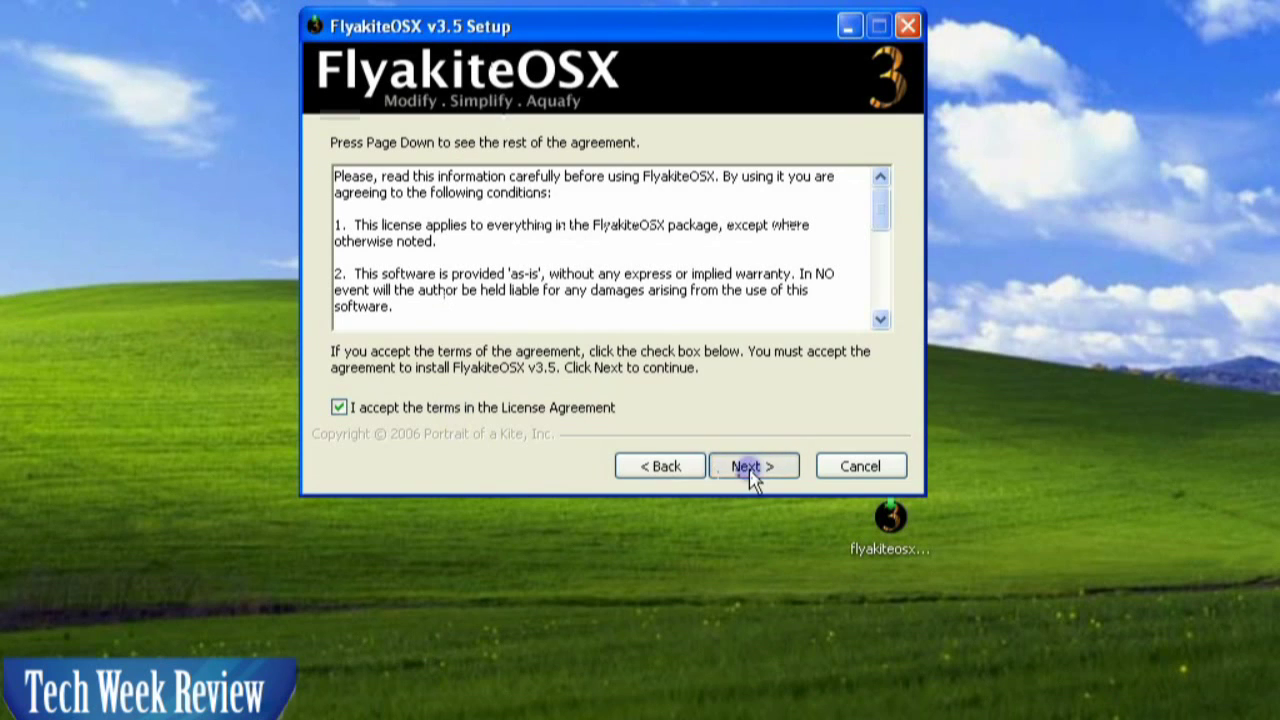
pyautogui.click(751, 472)
pyautogui.click(752, 470)
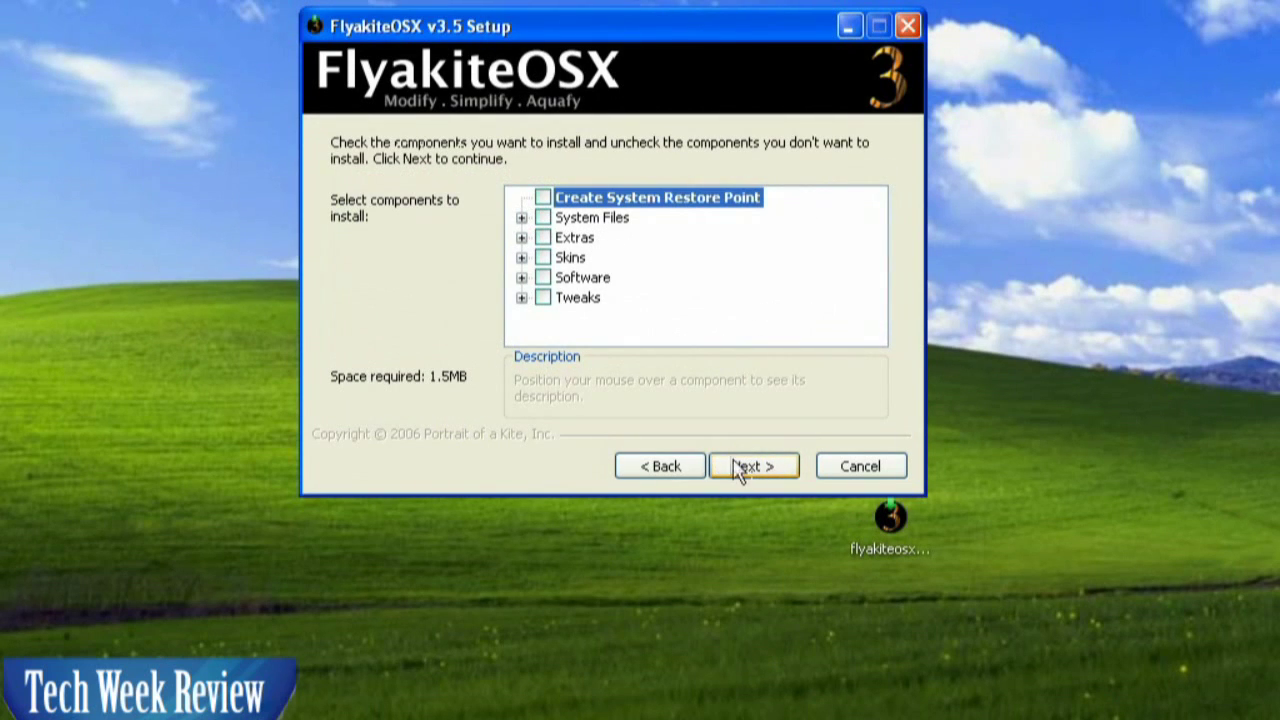
# Select System Restore Point, System Files, Extras, Skins, Software and Tweaks (265.6MB) and continue
pyautogui.moveTo(510, 26); pyautogui.dragTo(531, 117)
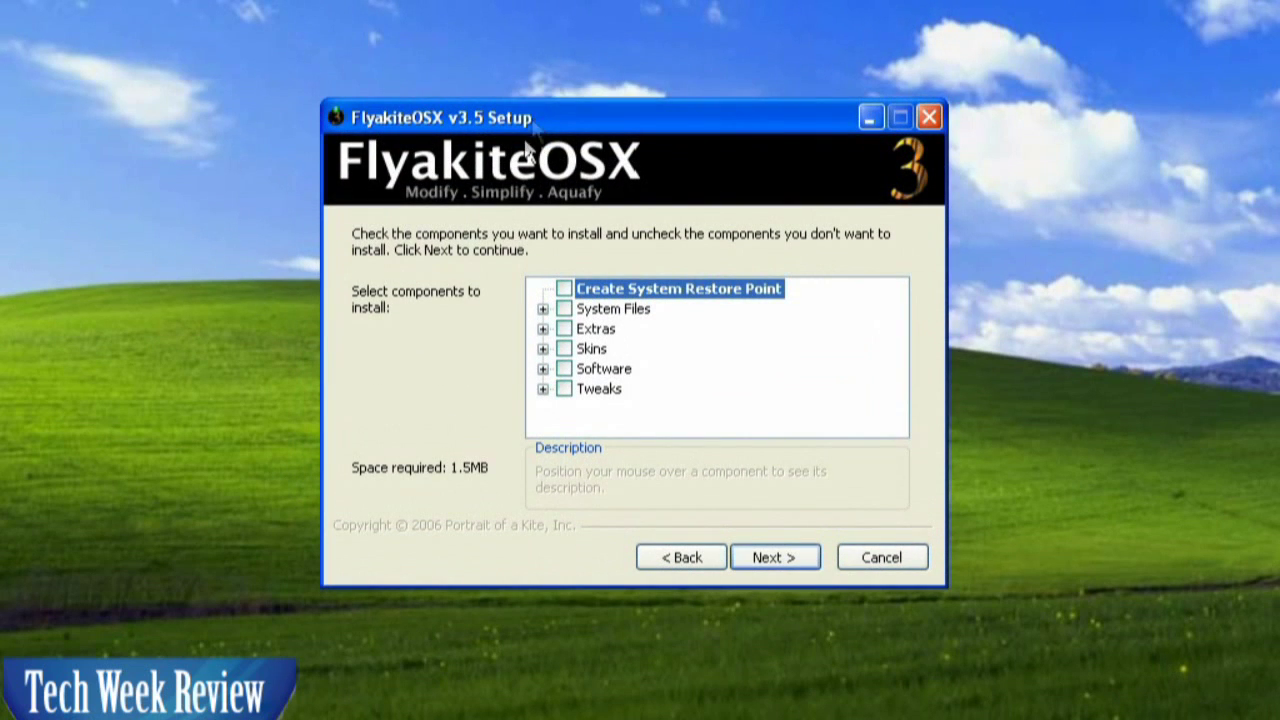
pyautogui.click(565, 291)
pyautogui.click(564, 309)
pyautogui.click(564, 328)
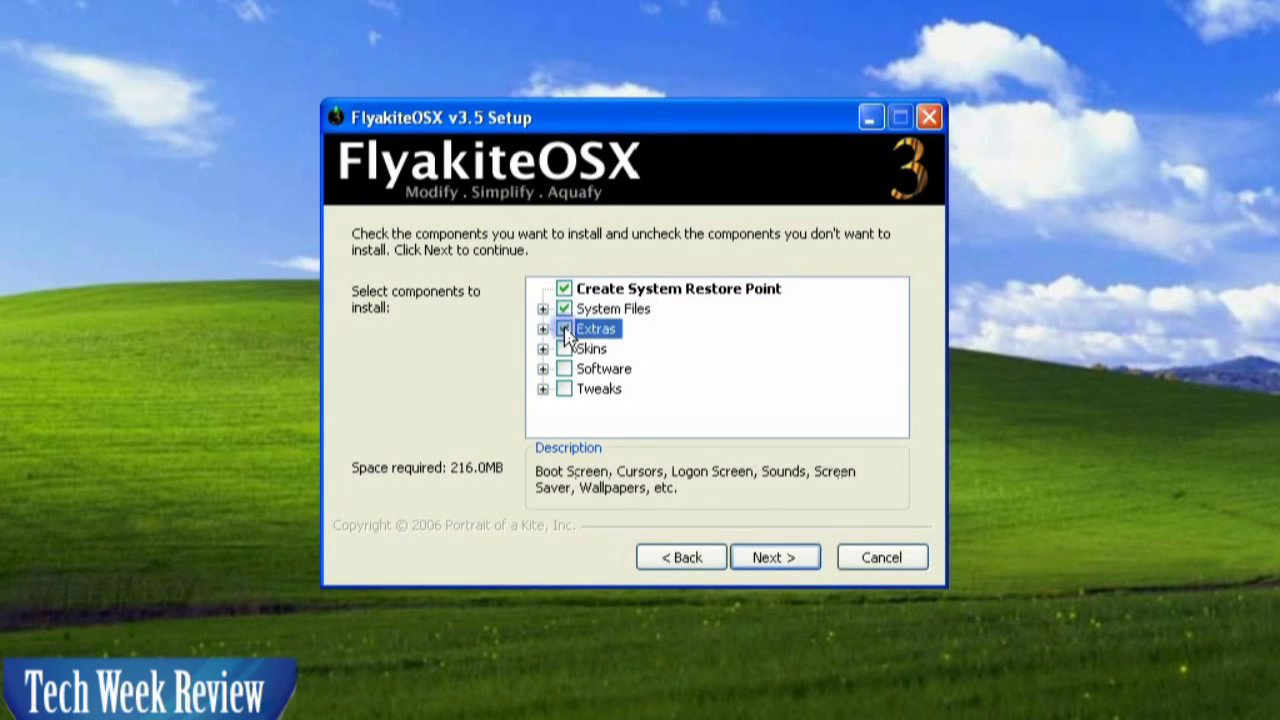
pyautogui.click(564, 348)
pyautogui.click(564, 368)
pyautogui.click(564, 389)
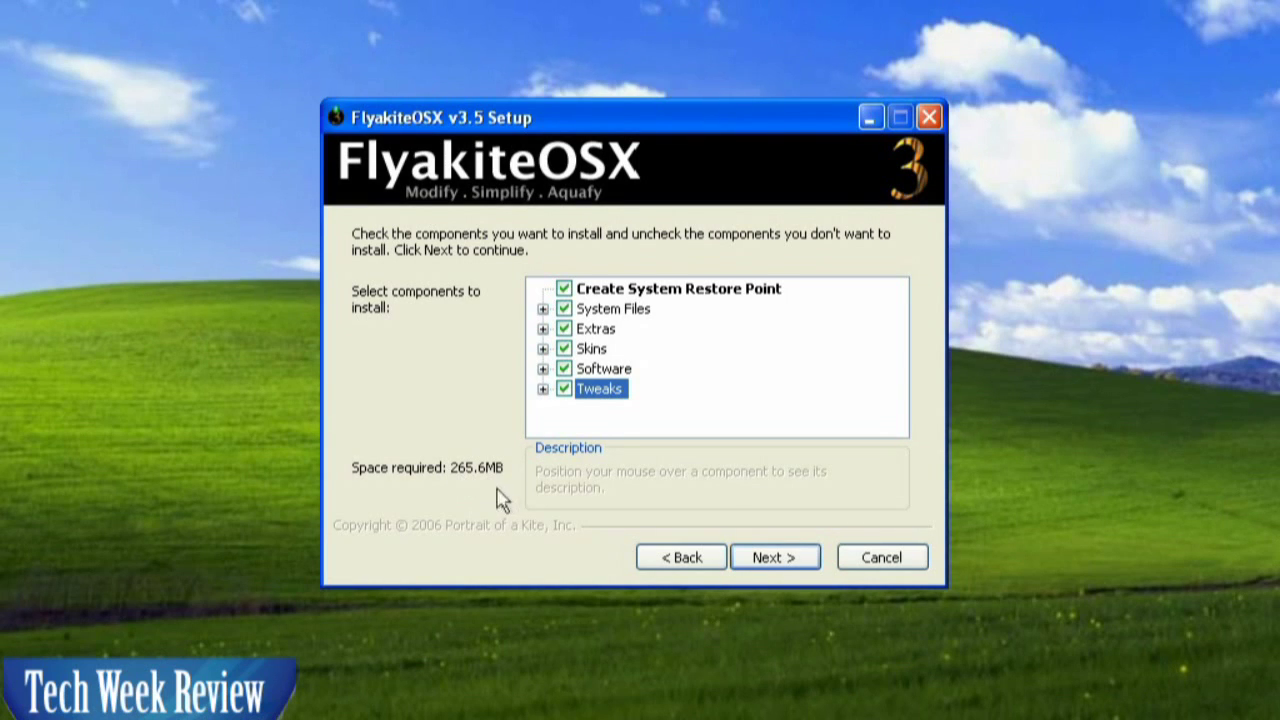
pyautogui.click(778, 562)
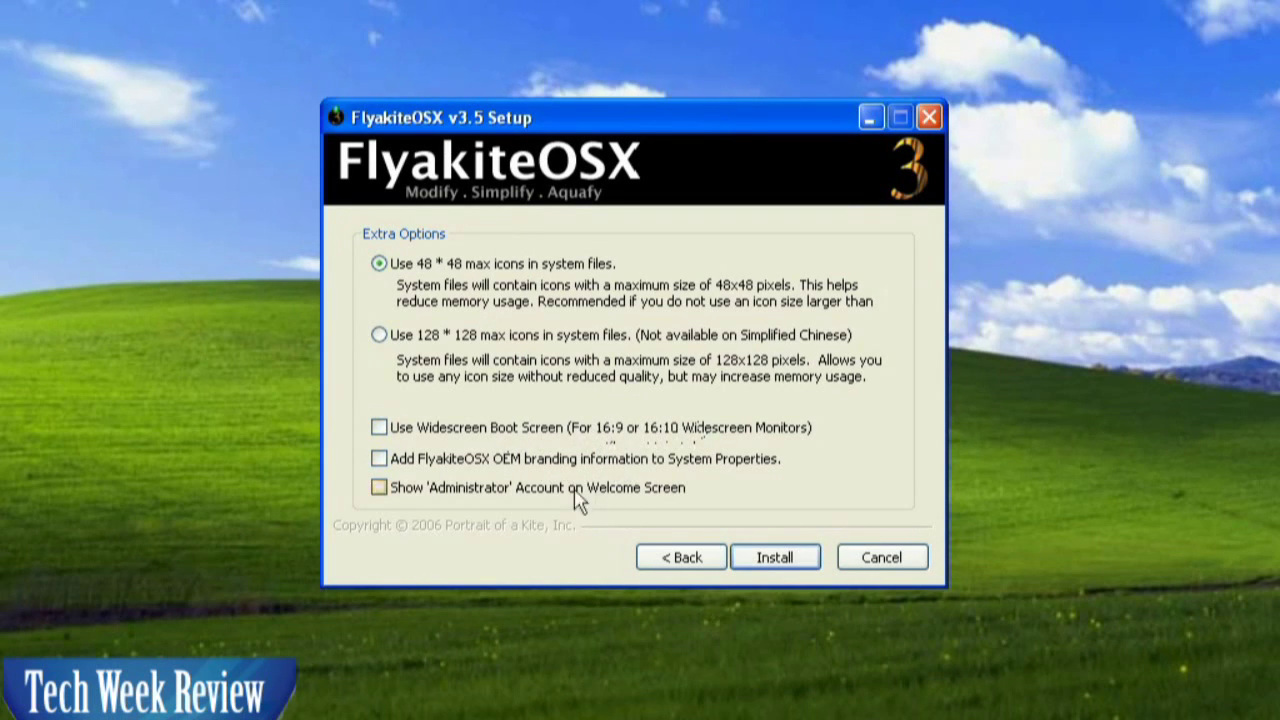
# Install FlyakiteOSX with the 48 * 48 max icon size option kept
pyautogui.click(773, 560)
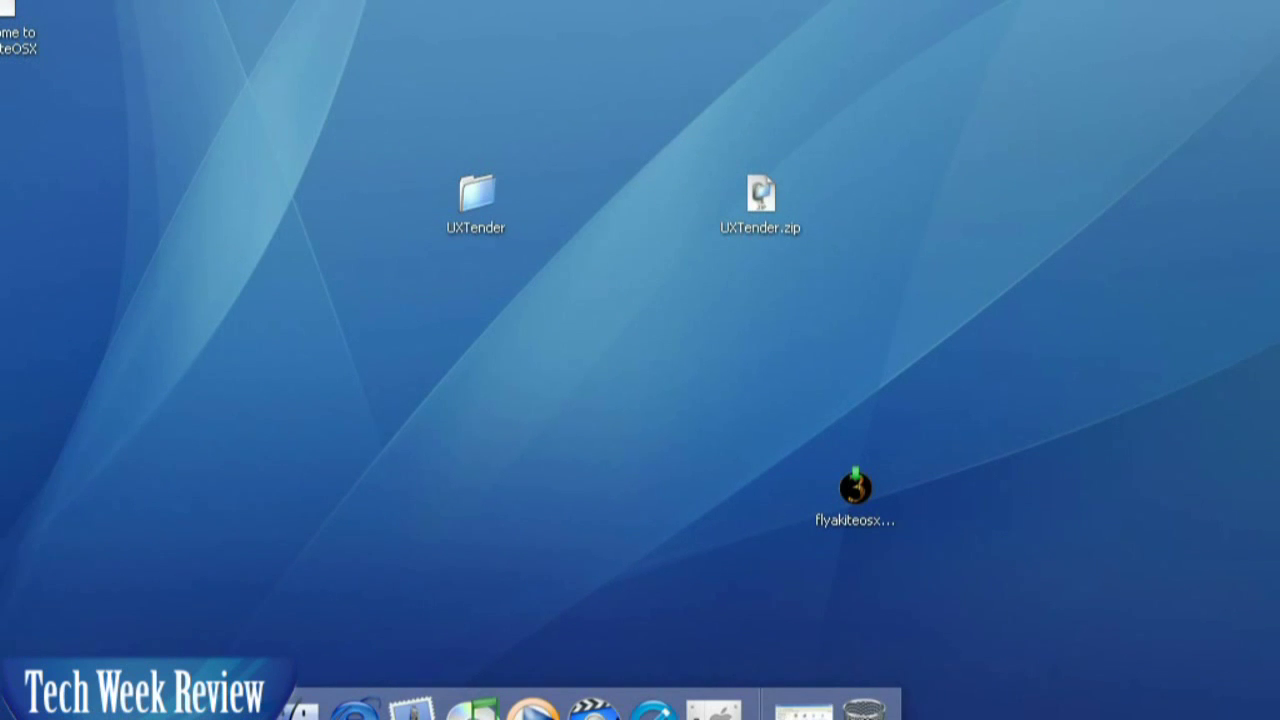
# Dismiss the taskbar menu and bring up Softpedia's SP3 UxTheme Patcher 1.2 page
pyautogui.rightClick(405, 712)
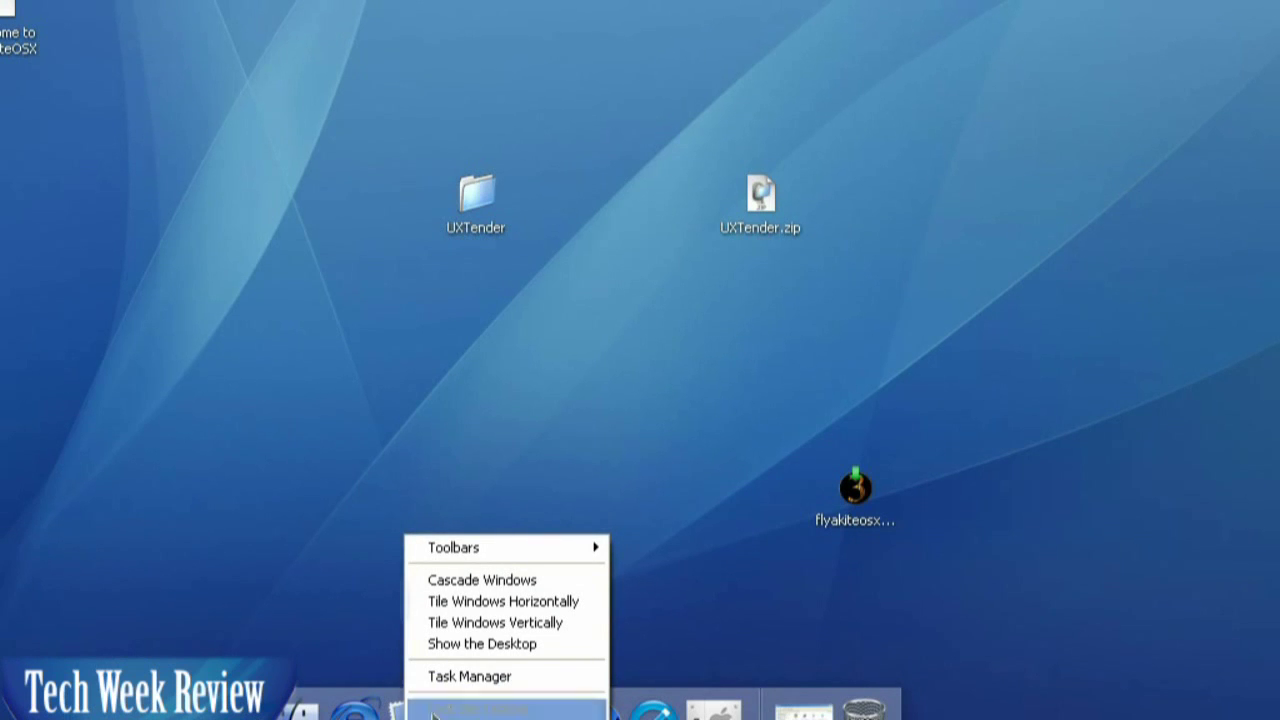
pyautogui.click(390, 705)
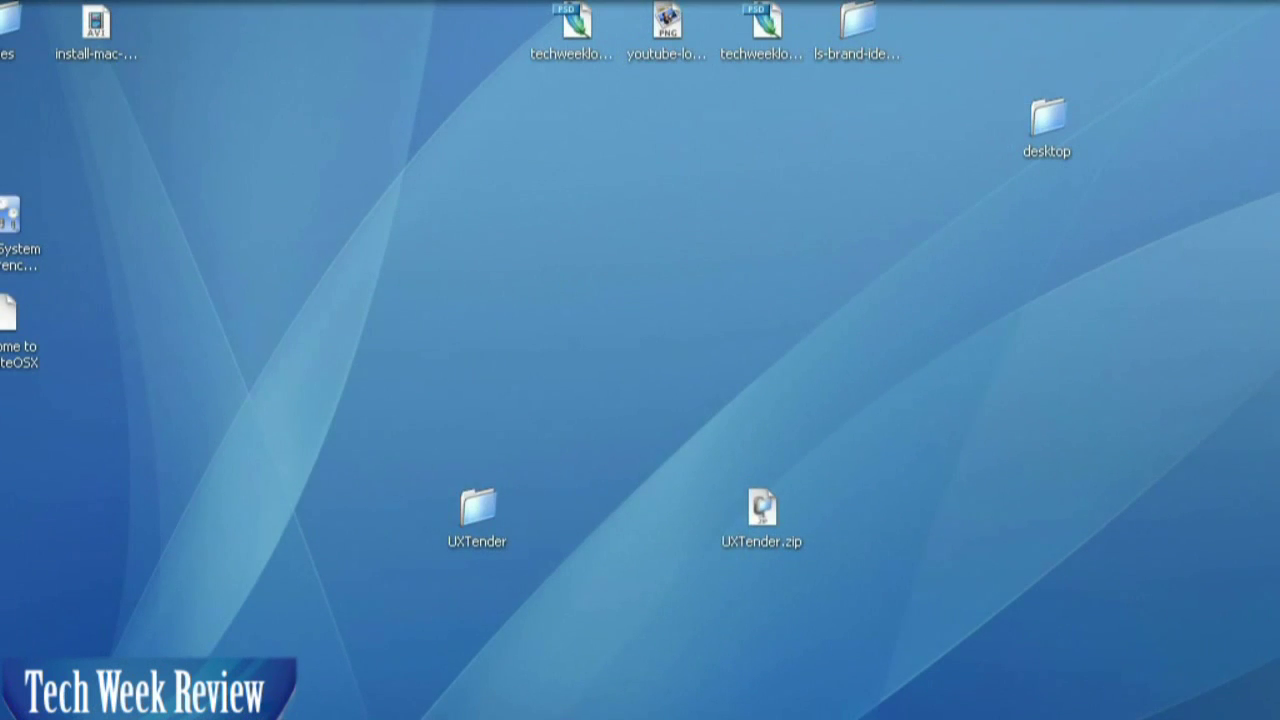
pyautogui.moveTo(640, 2)
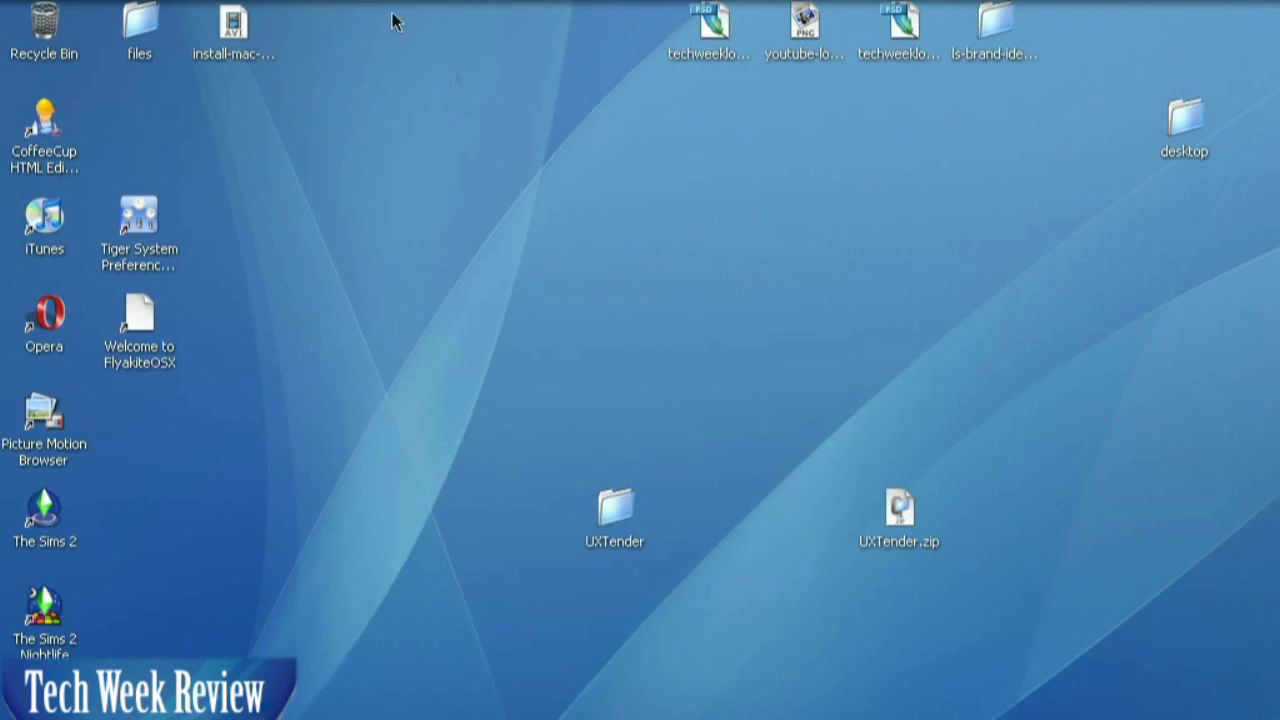
pyautogui.moveTo(490, 2)
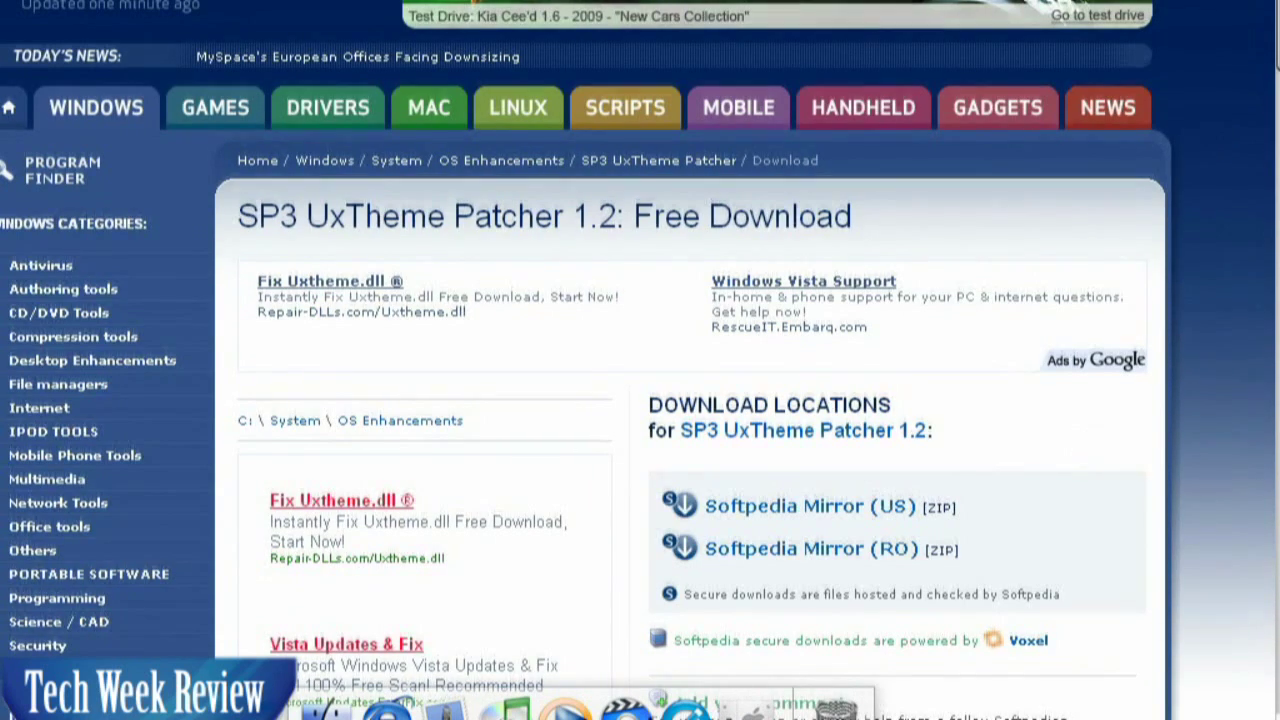
# Scroll the Softpedia page down to the patcher's Download Locations
pyautogui.scroll(-3, 938, 256)
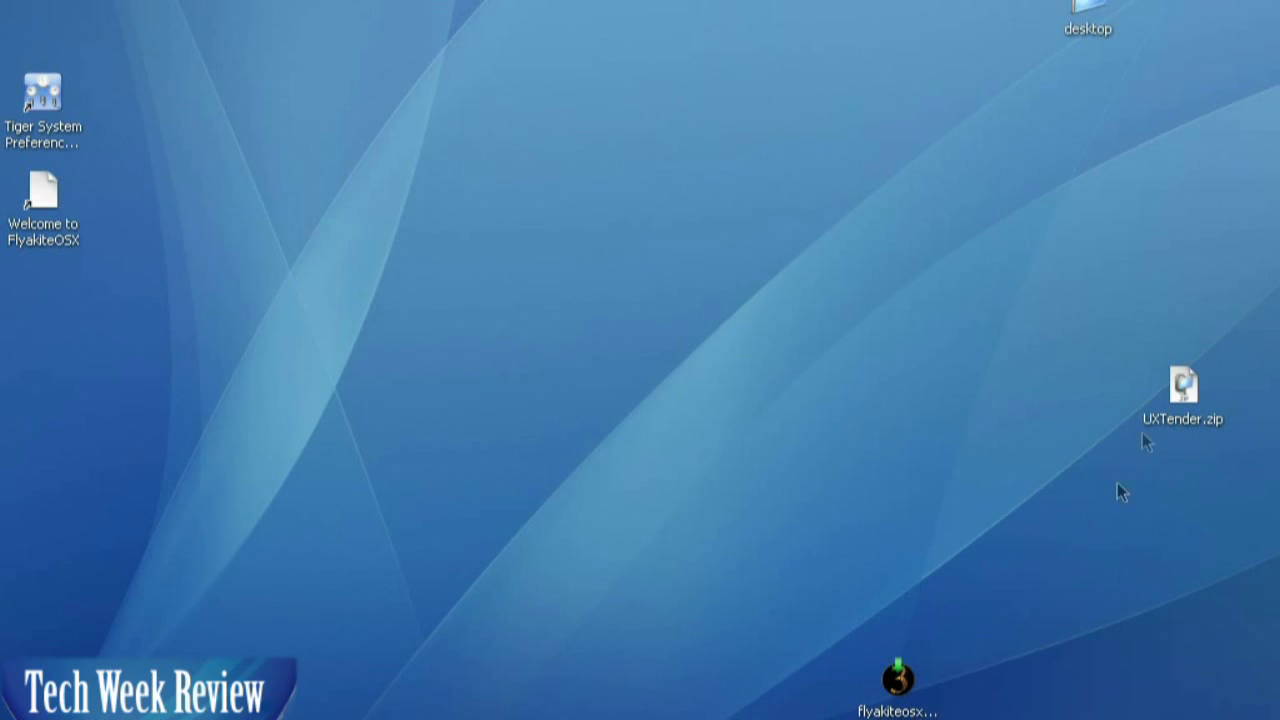
# Move UXTender.zip to mid-desktop and extract it with WinRAR's 'Extract files...'
pyautogui.moveTo(1180, 395); pyautogui.dragTo(800, 395)
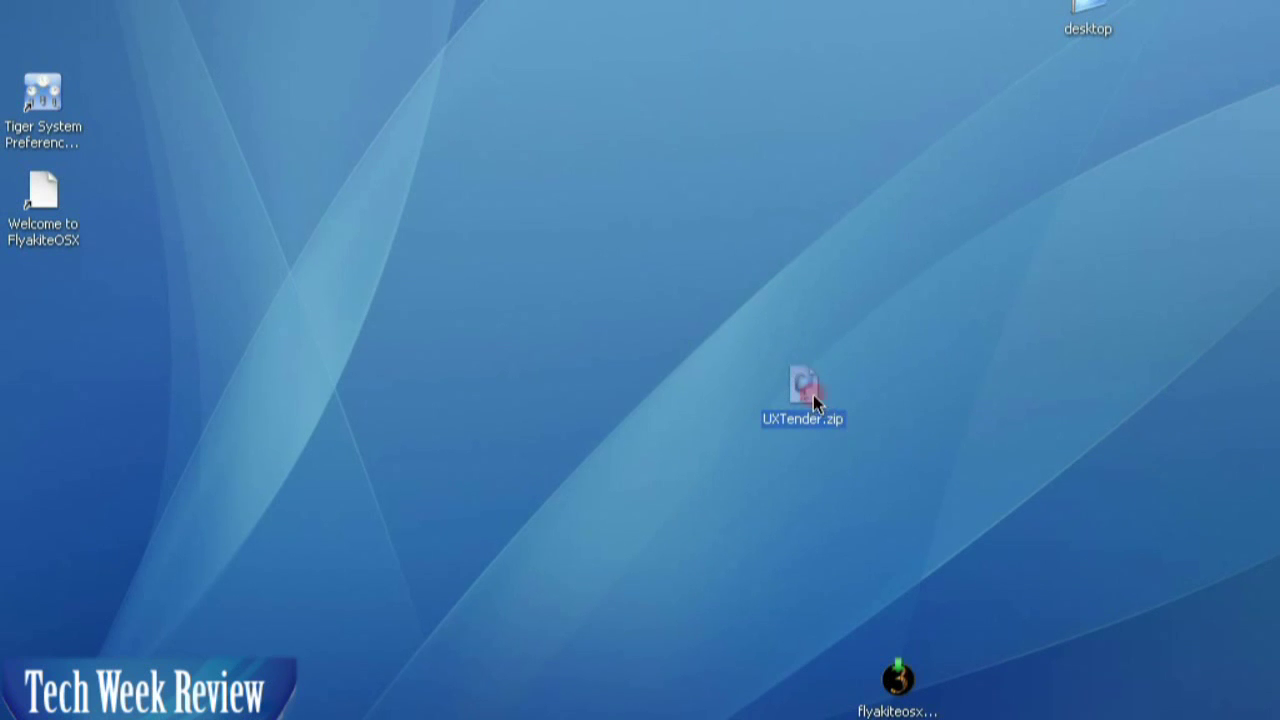
pyautogui.rightClick(813, 395)
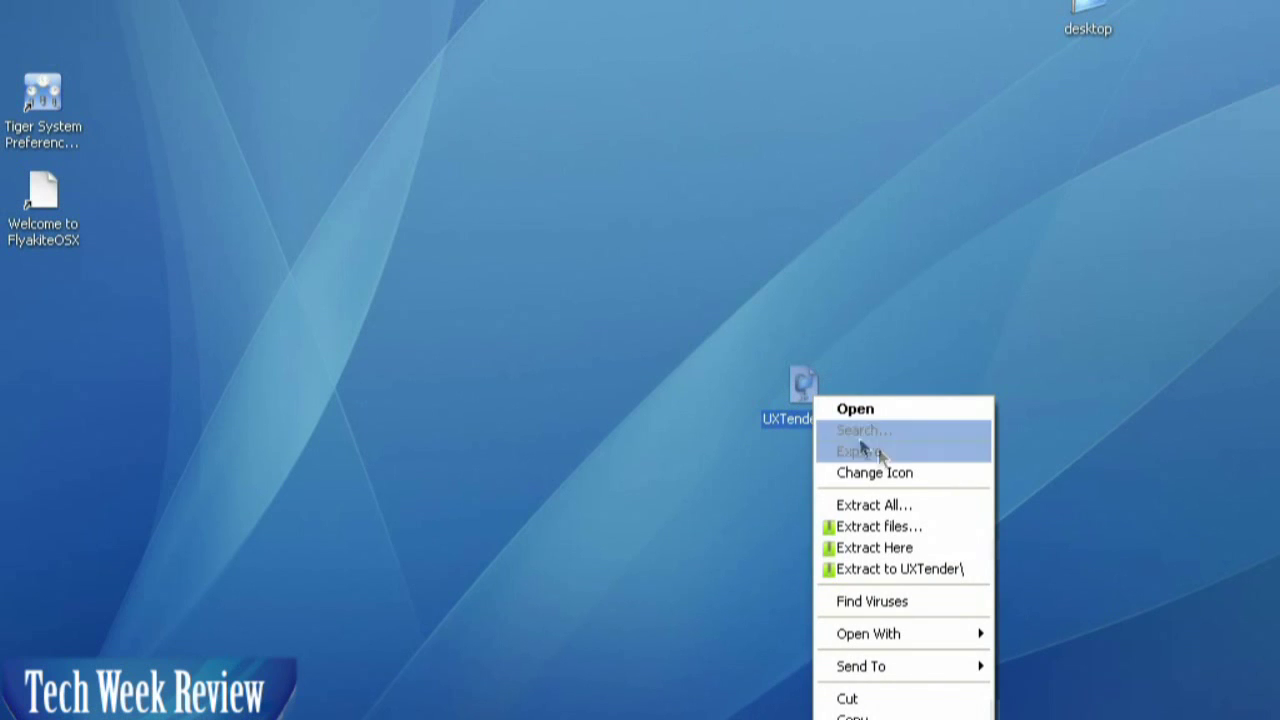
pyautogui.click(920, 526)
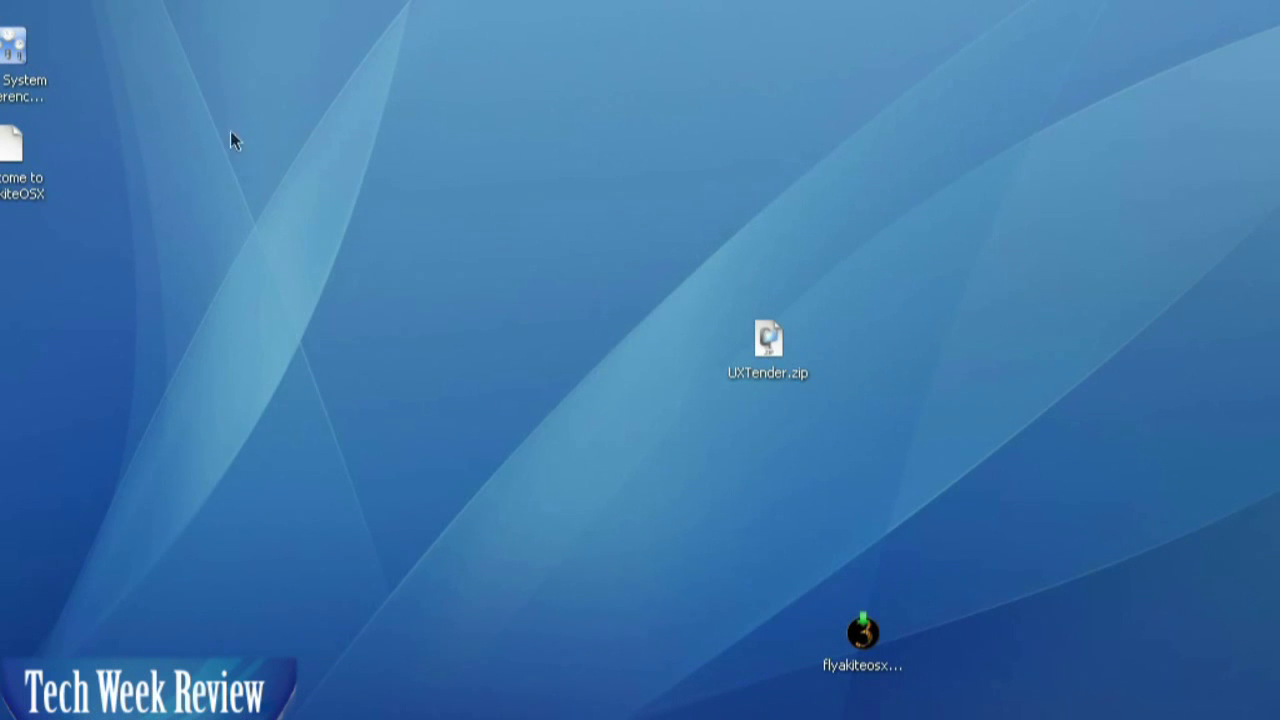
# Open the UXTender folder and launch UXTender.exe, moving its window on-screen
pyautogui.moveTo(53, 2); pyautogui.dragTo(494, 380)
pyautogui.doubleClick(497, 345)
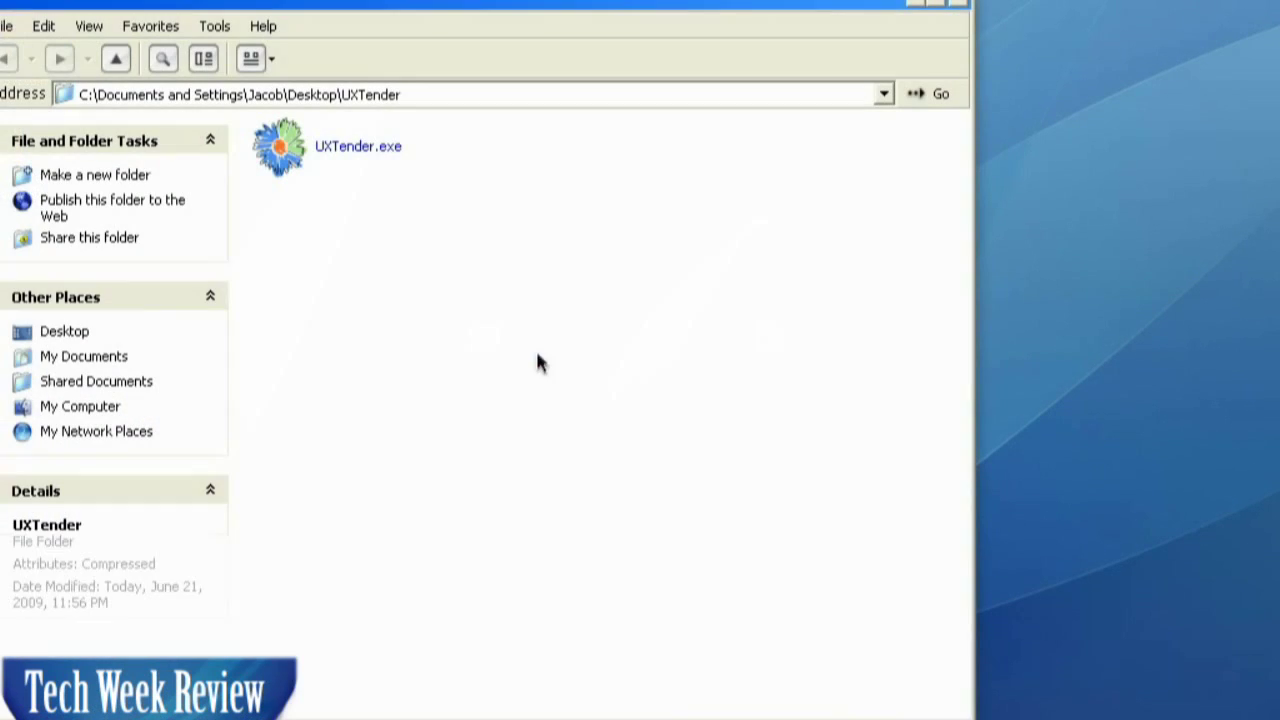
pyautogui.doubleClick(330, 146)
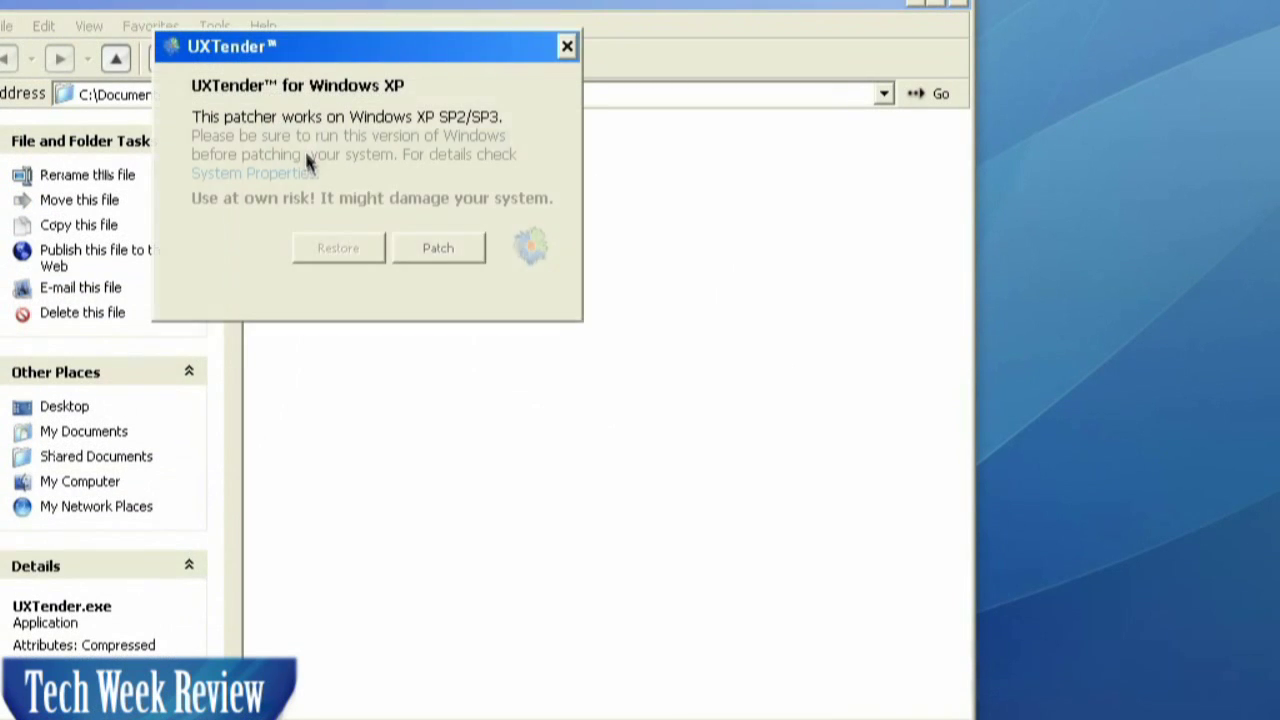
pyautogui.moveTo(366, 57); pyautogui.dragTo(573, 210)
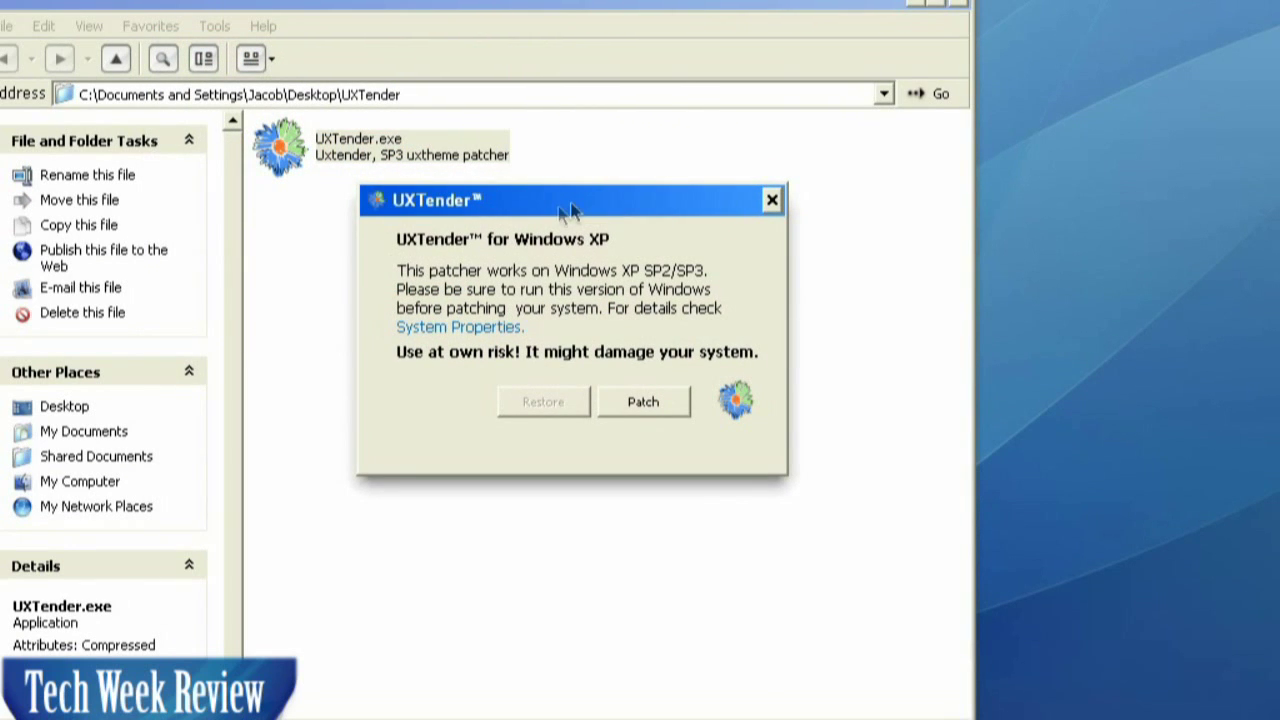
# Patch the system theme files, confirm success, and close the patcher and folder
pyautogui.click(648, 410)
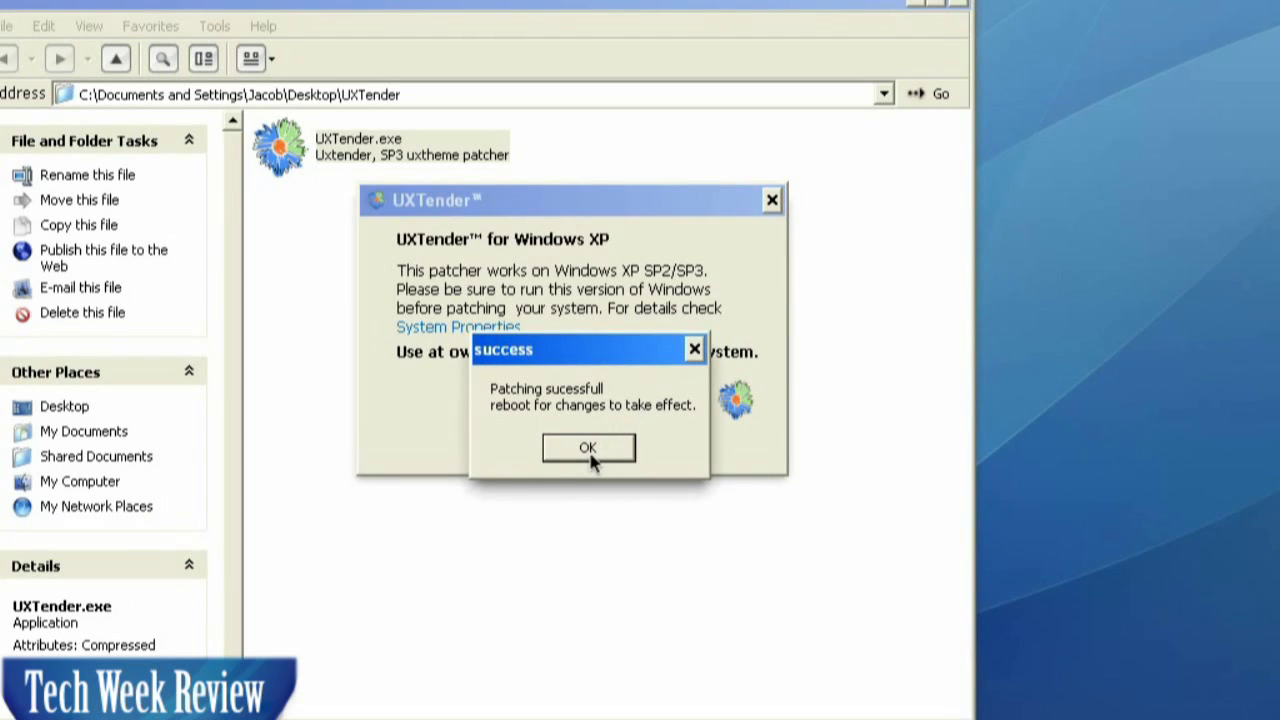
pyautogui.click(588, 448)
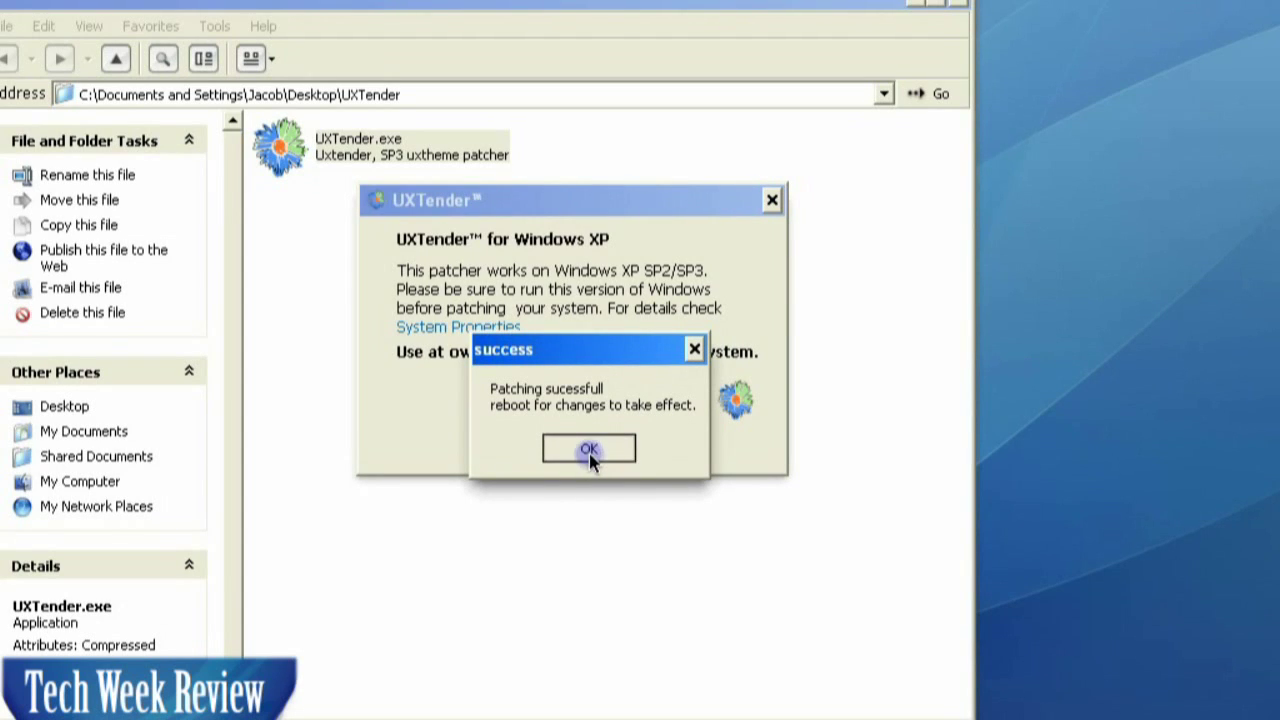
pyautogui.click(771, 204)
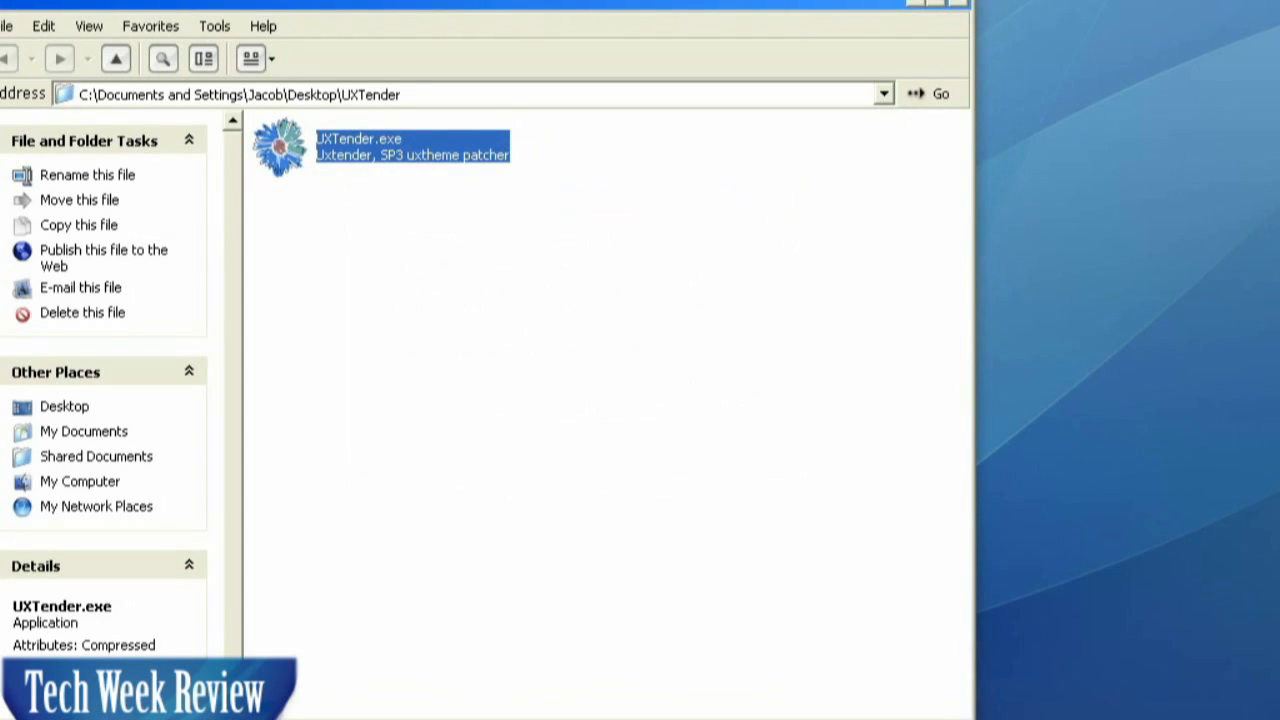
pyautogui.click(958, 3)
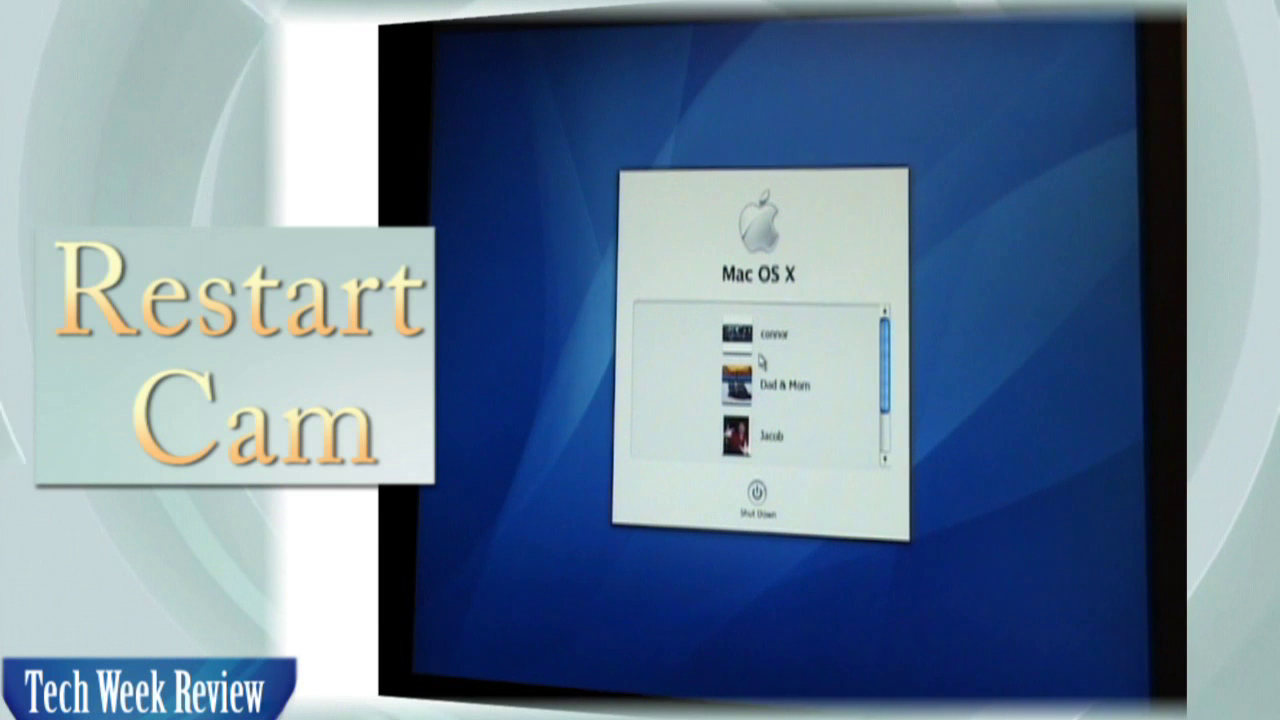
# Log into the user account on the Mac-style login screen with its password
pyautogui.click(755, 435)
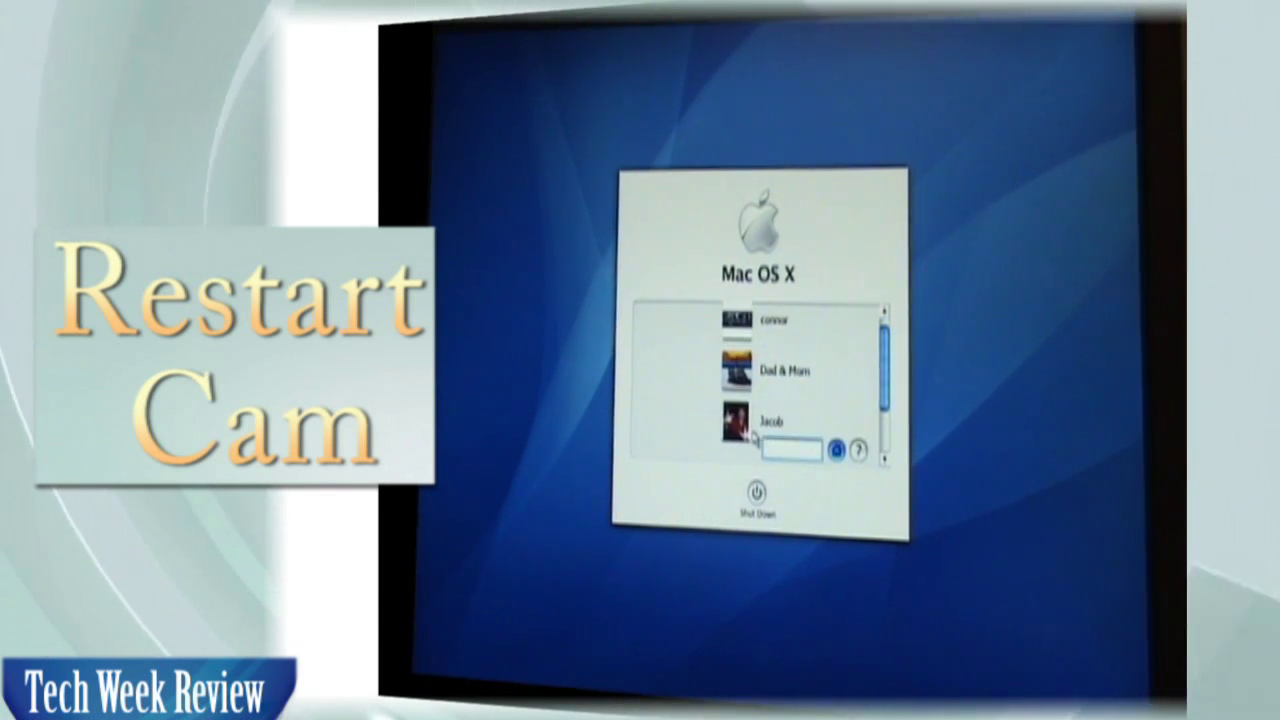
pyautogui.write('******')
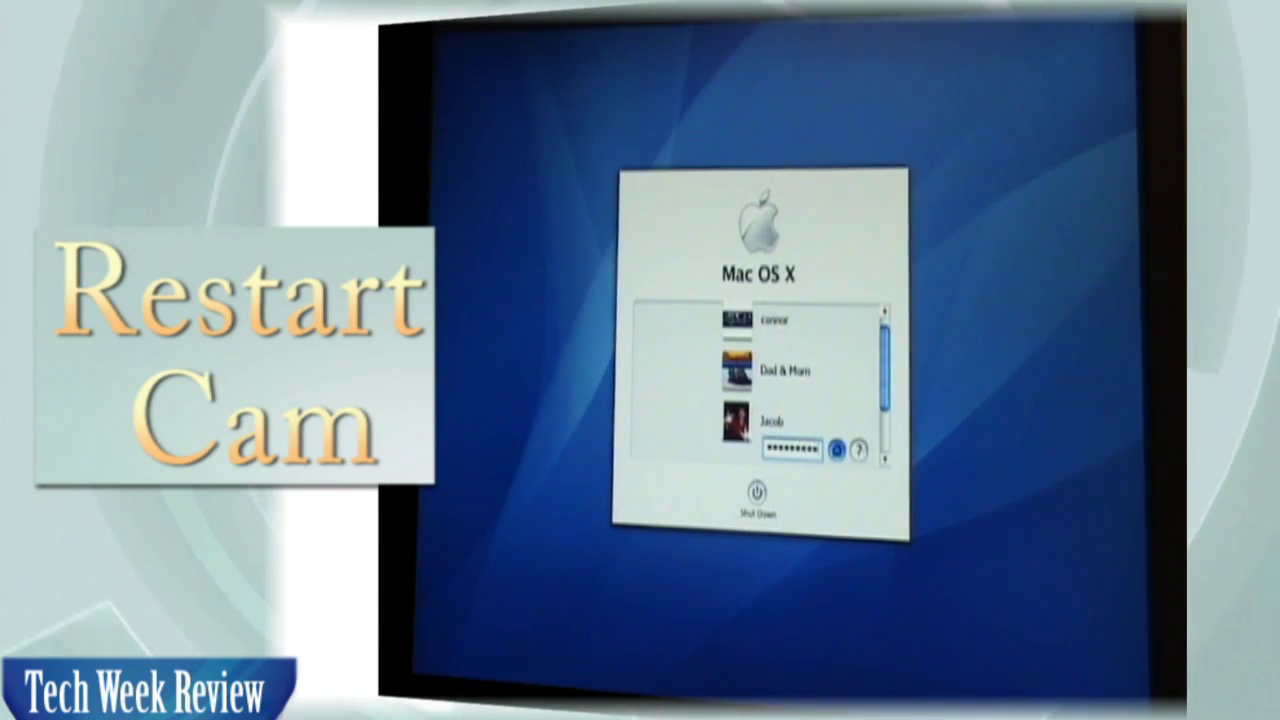
pyautogui.press('Return')
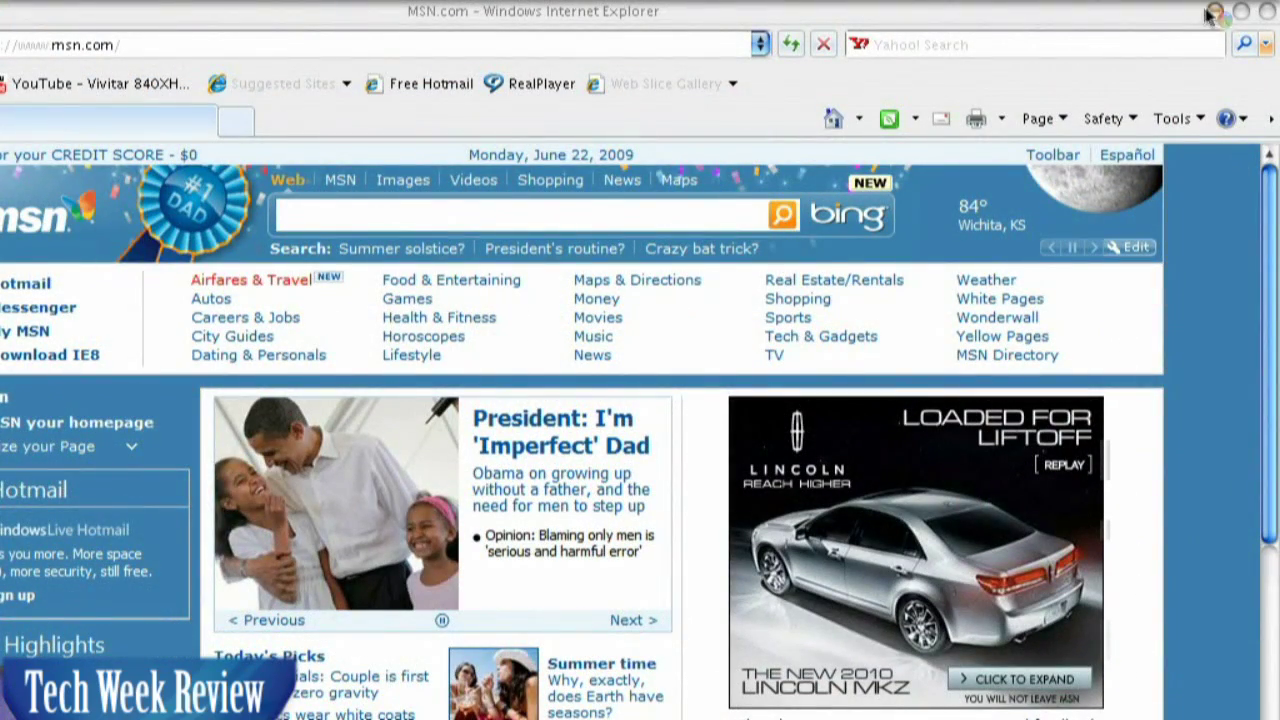
# Minimize the MSN Internet Explorer window to reveal the Aqua desktop
pyautogui.click(1215, 12)
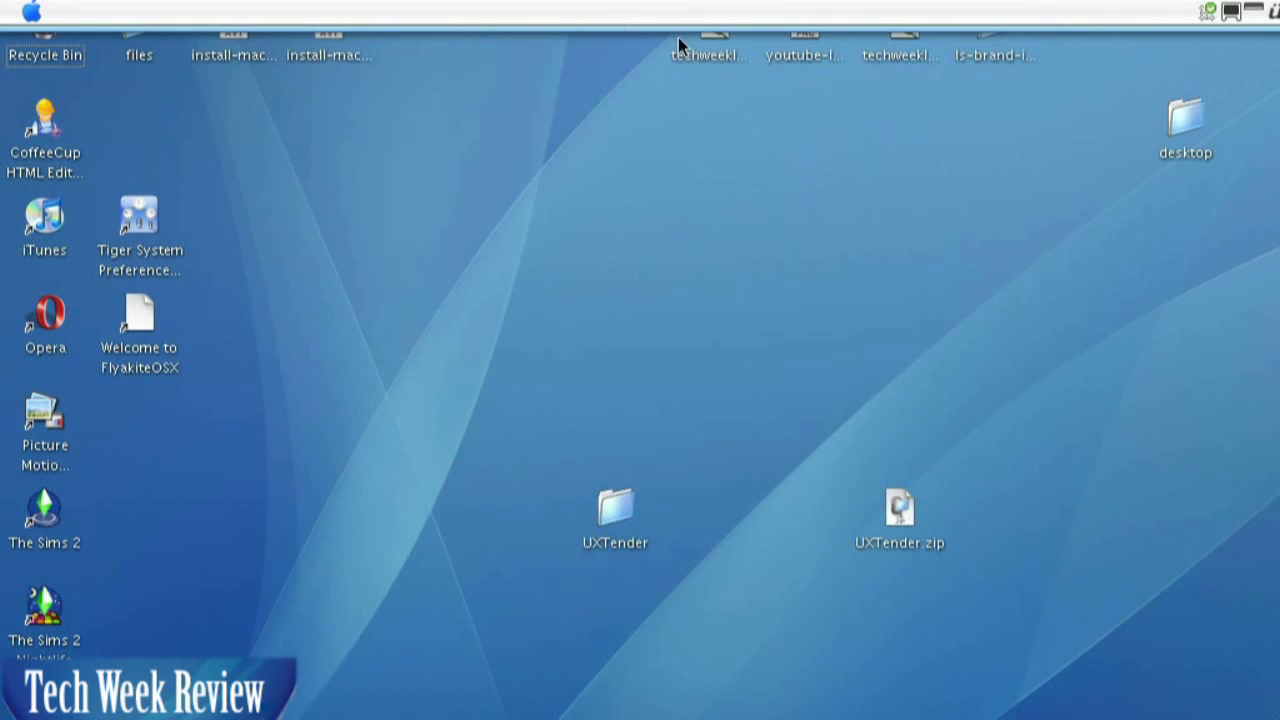
pyautogui.click(36, 12)
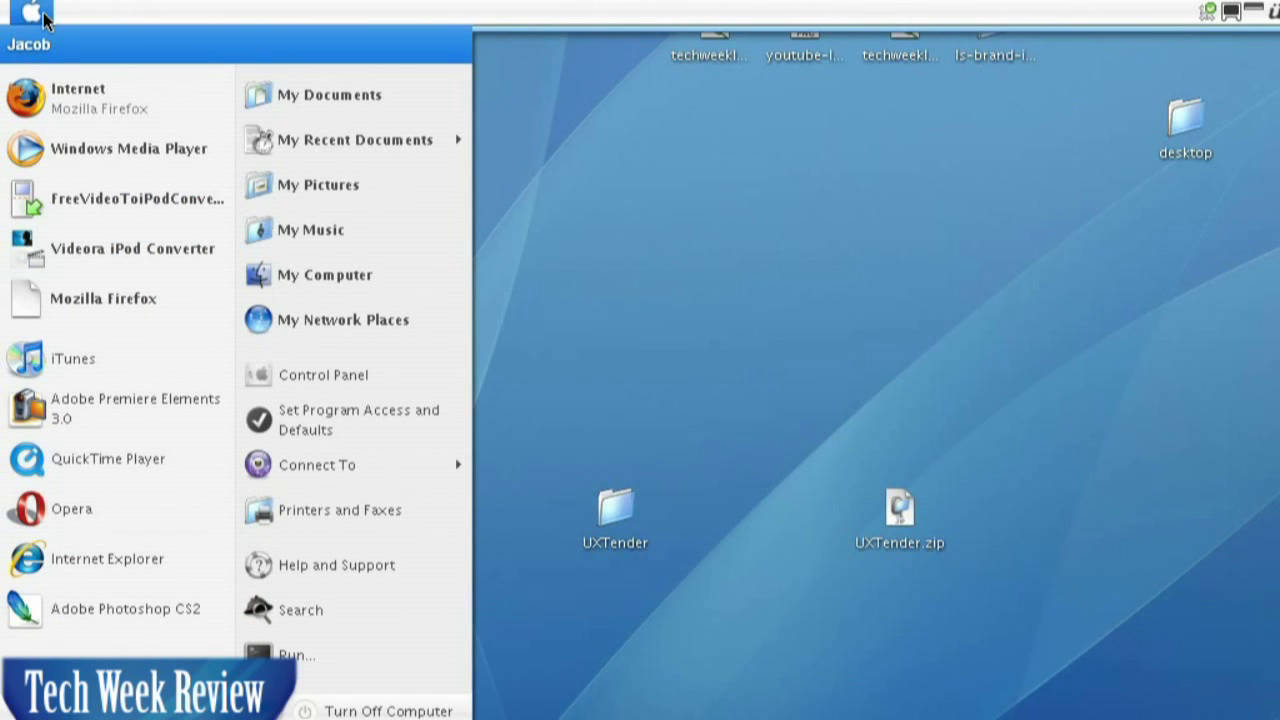
pyautogui.click(784, 542)
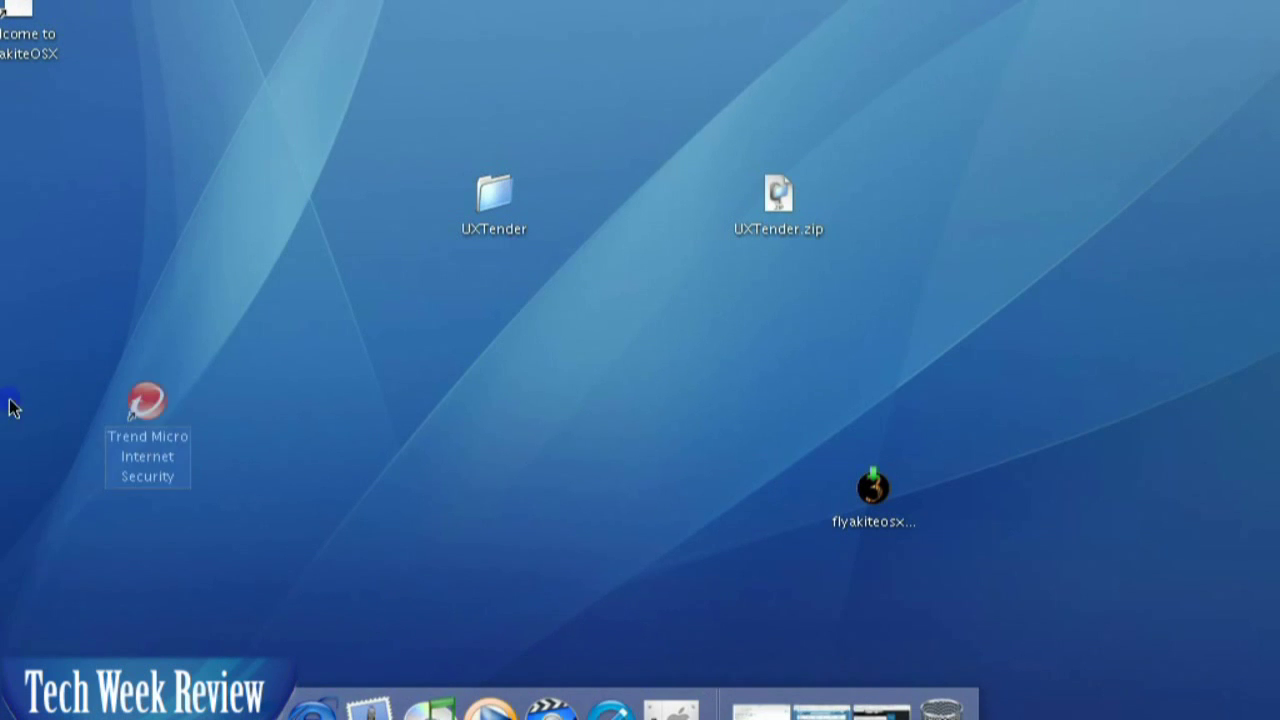
# Add the Trend Micro Internet Security shortcut to the dock, then open and close Control Panel
pyautogui.click(148, 410)
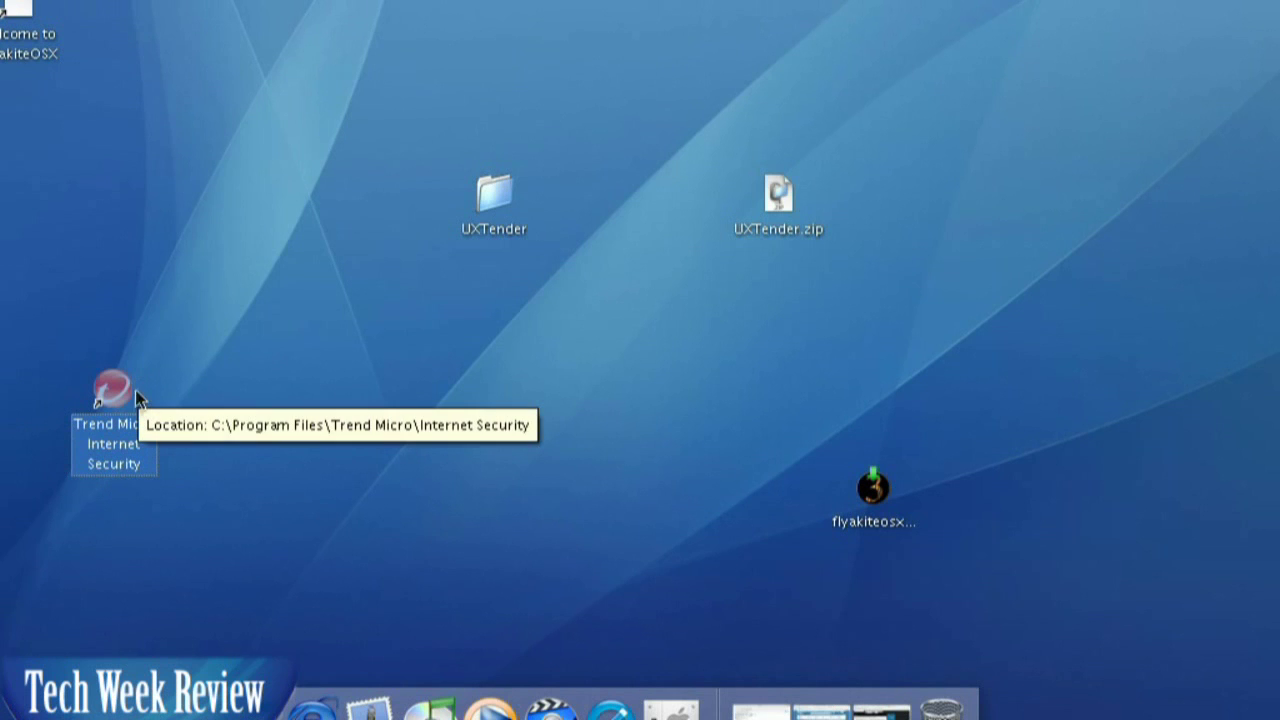
pyautogui.moveTo(118, 399); pyautogui.dragTo(521, 688)
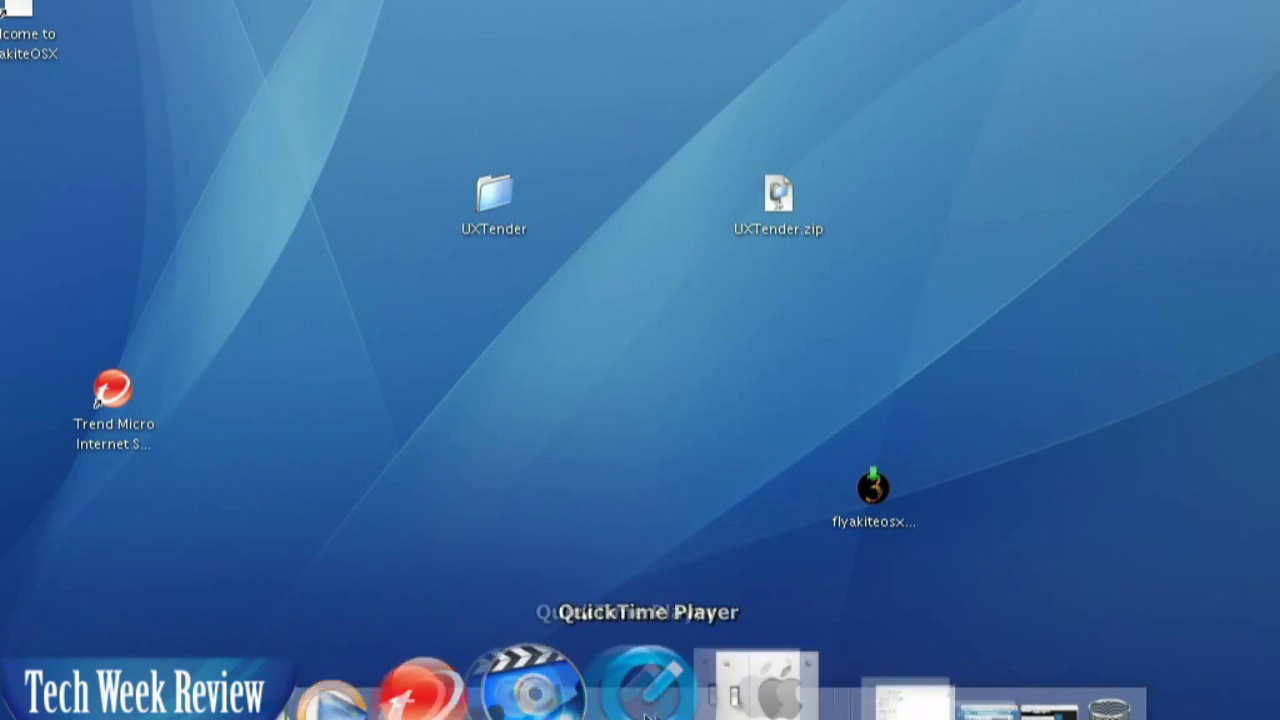
pyautogui.click(697, 710)
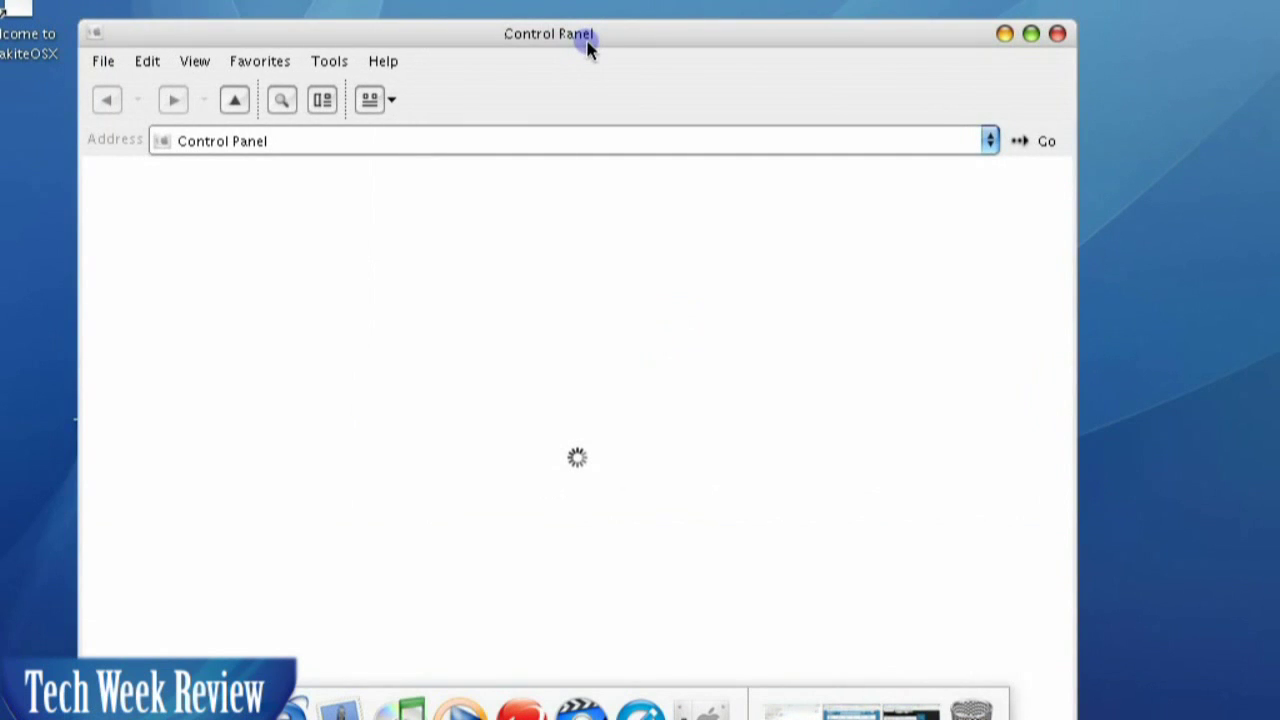
pyautogui.moveTo(587, 44); pyautogui.dragTo(593, 33)
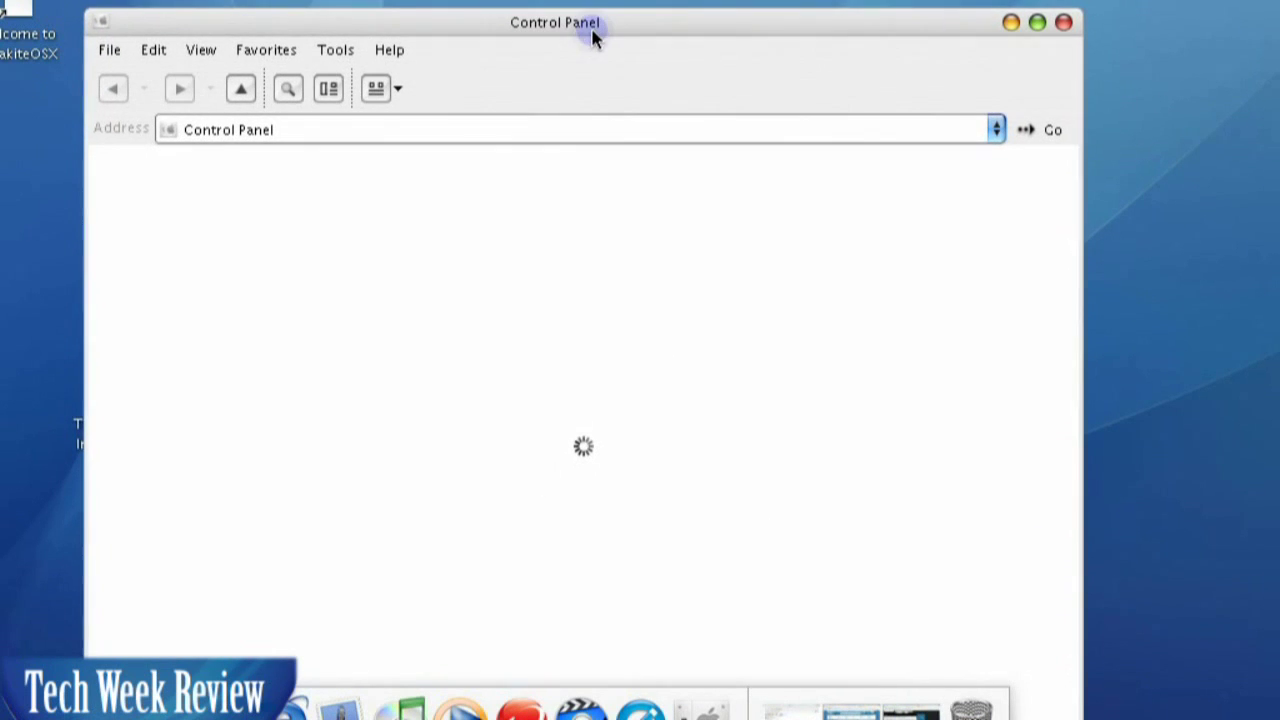
pyautogui.click(1063, 24)
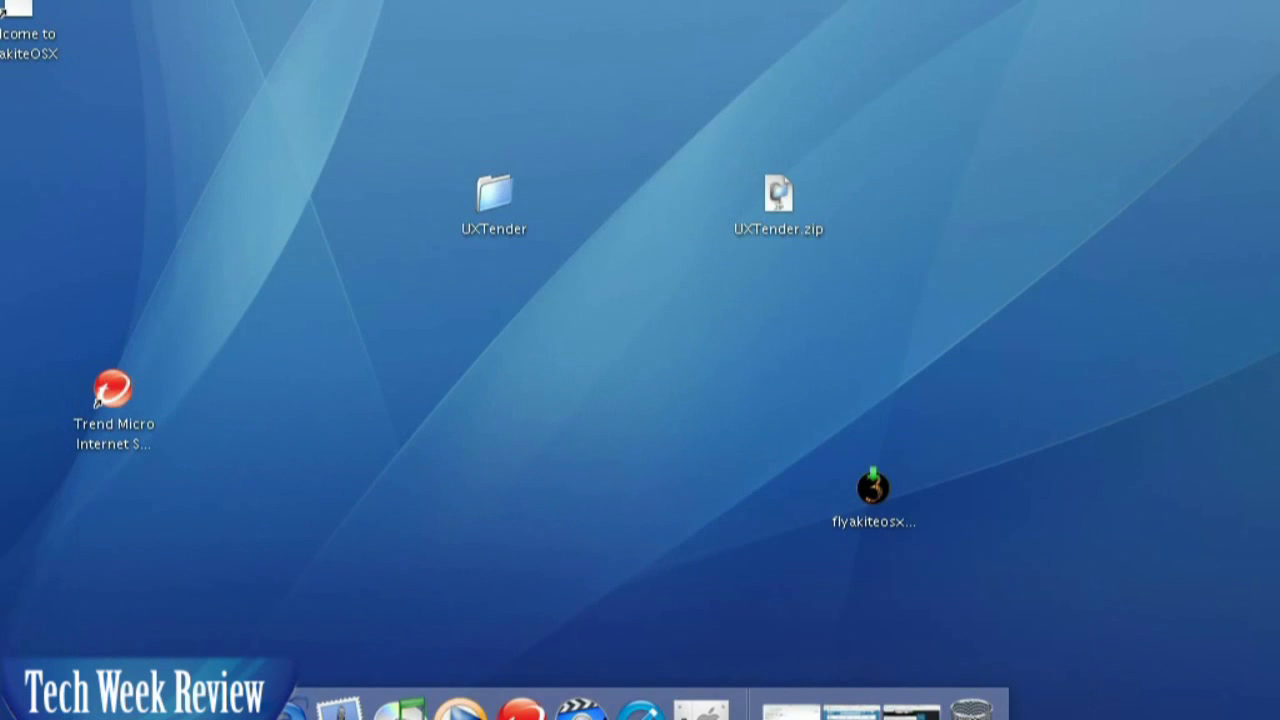
# Place Tiger System Preferences on the desktop, launch it, and dismiss the Dashboard & Expose error
pyautogui.moveTo(412, 270); pyautogui.dragTo(490, 352)
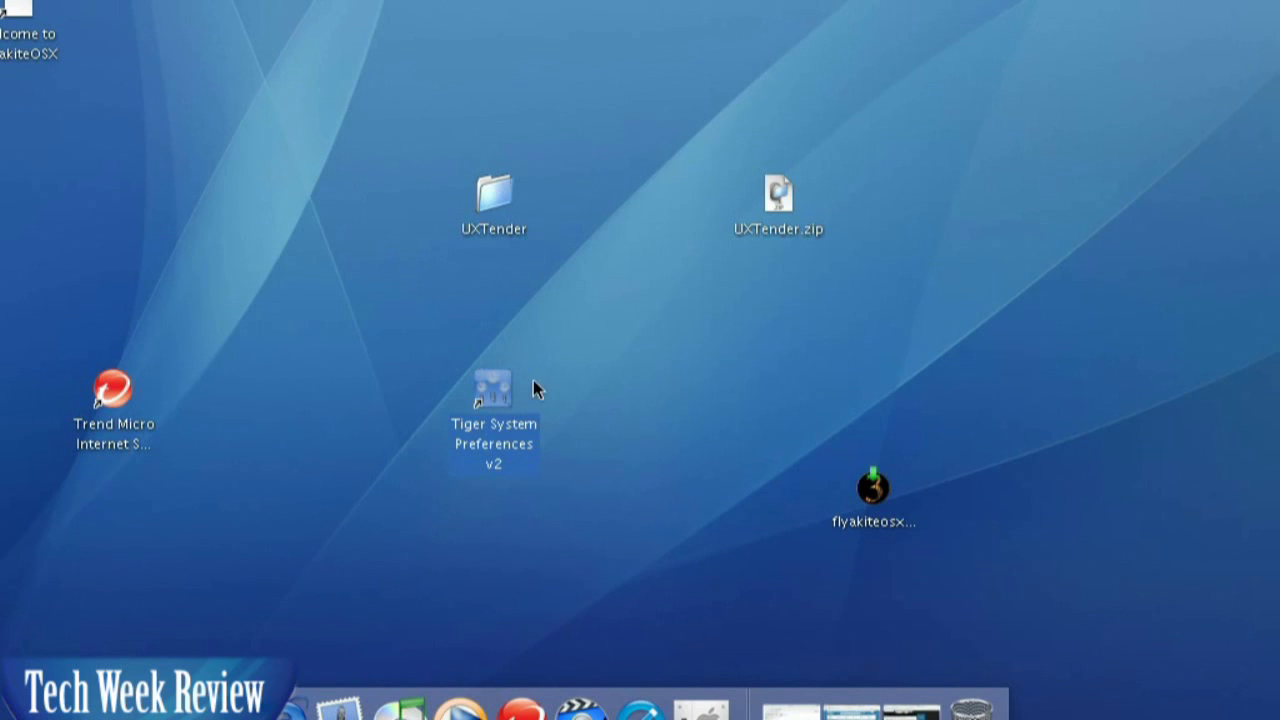
pyautogui.doubleClick(500, 392)
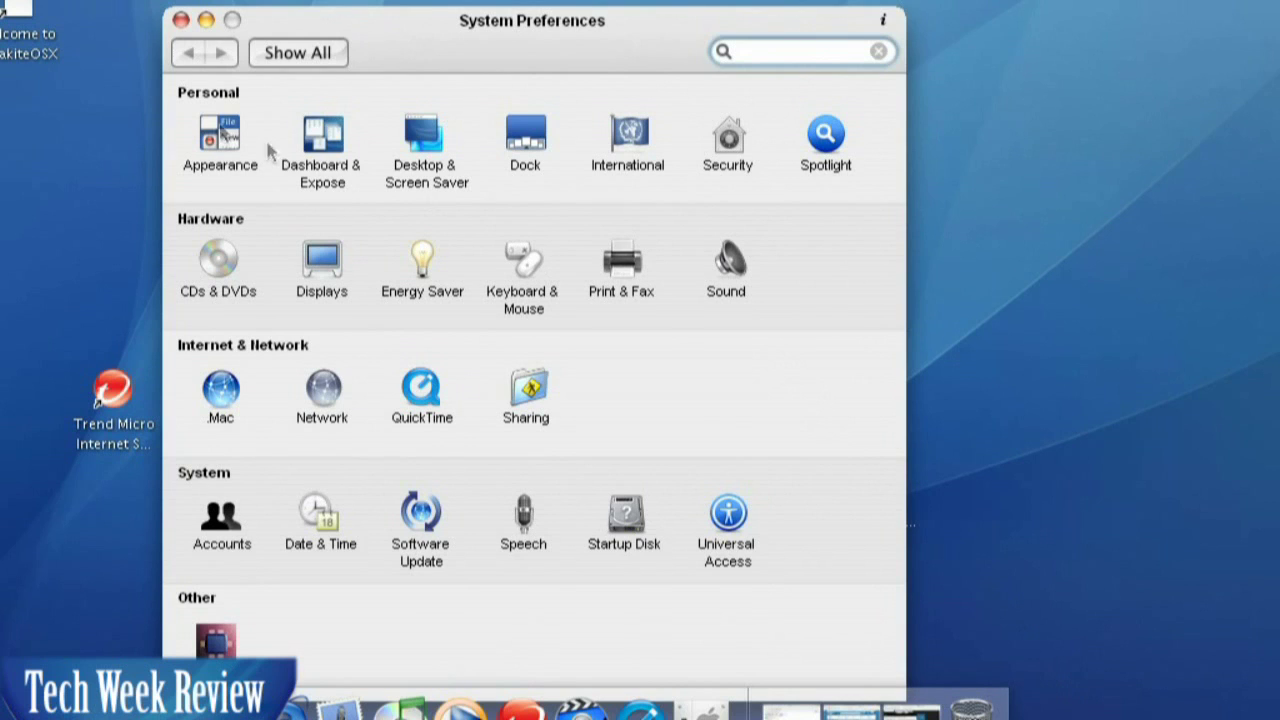
pyautogui.click(336, 138)
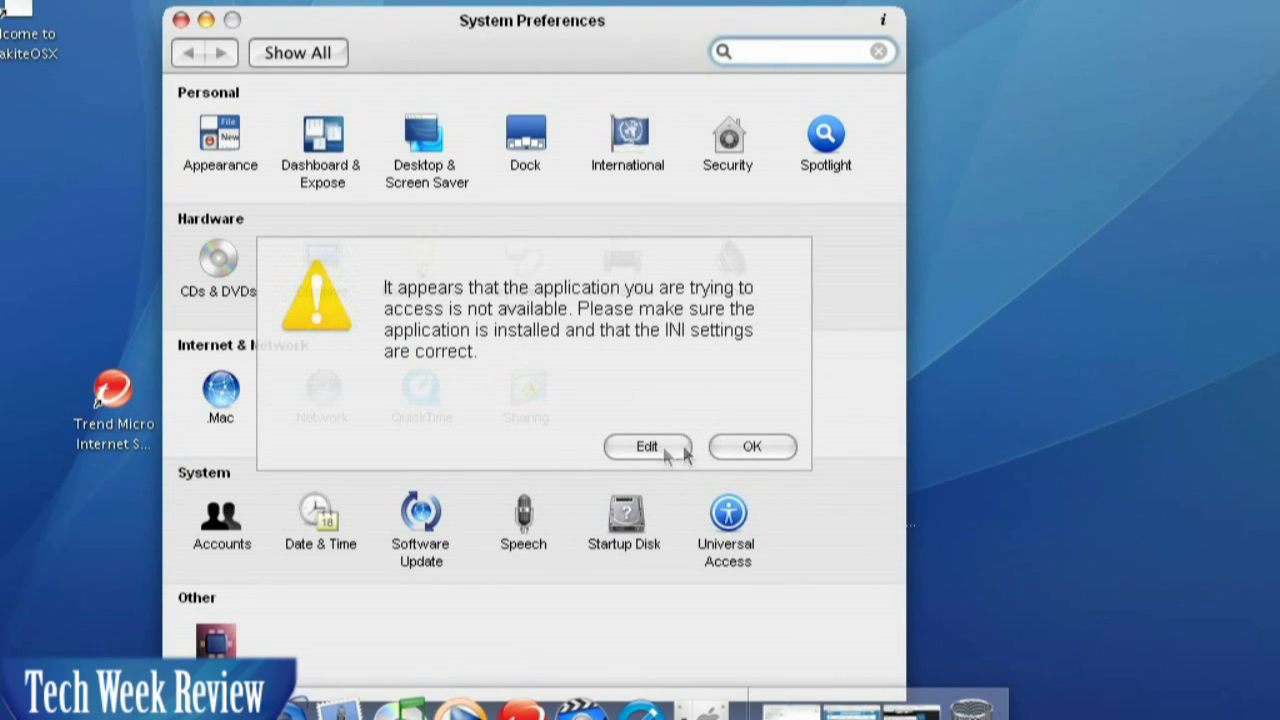
pyautogui.click(752, 448)
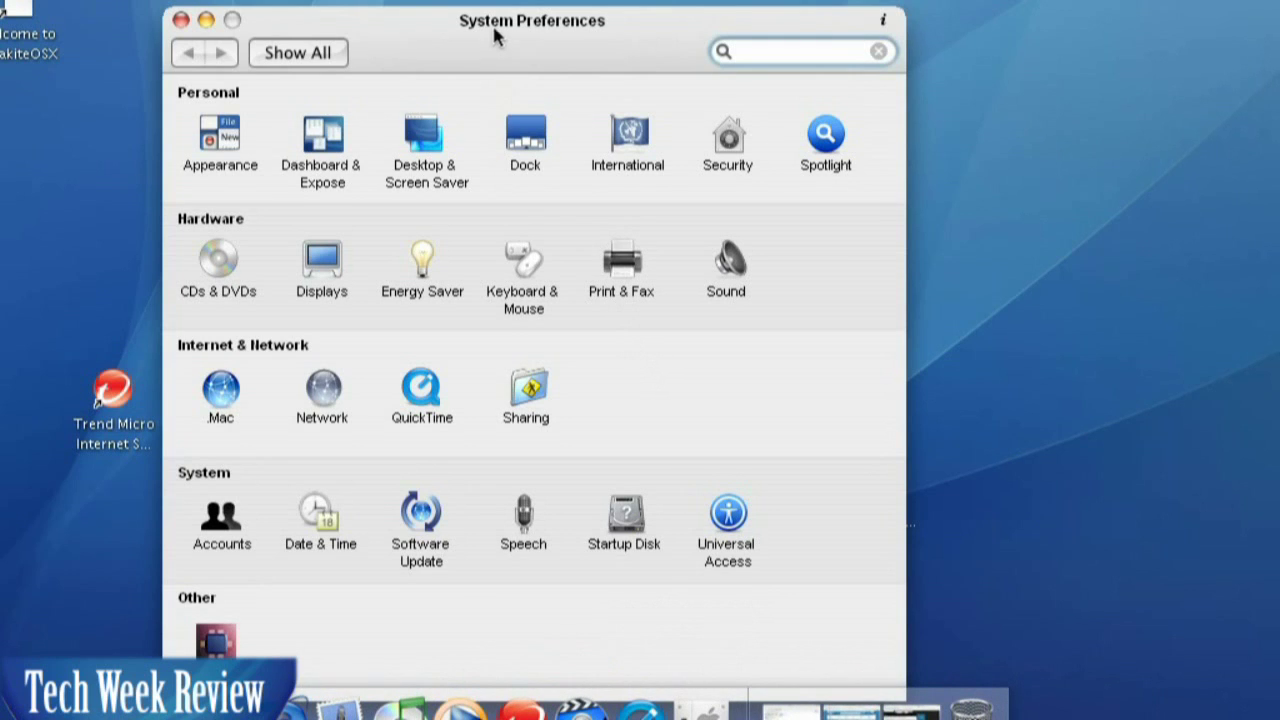
# Open Displays and view its Appearance, Screen Saver (Flurry, 9999-minute wait) and Themes tabs
pyautogui.click(336, 265)
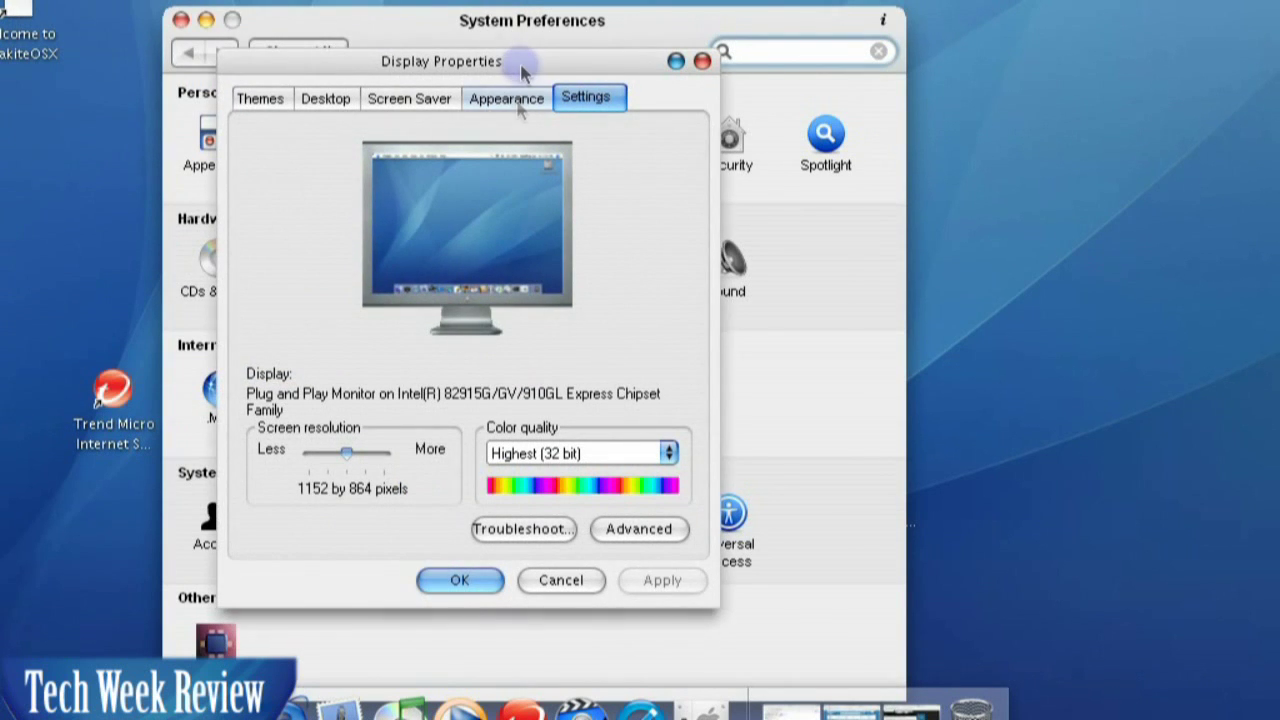
pyautogui.moveTo(497, 66); pyautogui.dragTo(748, 84)
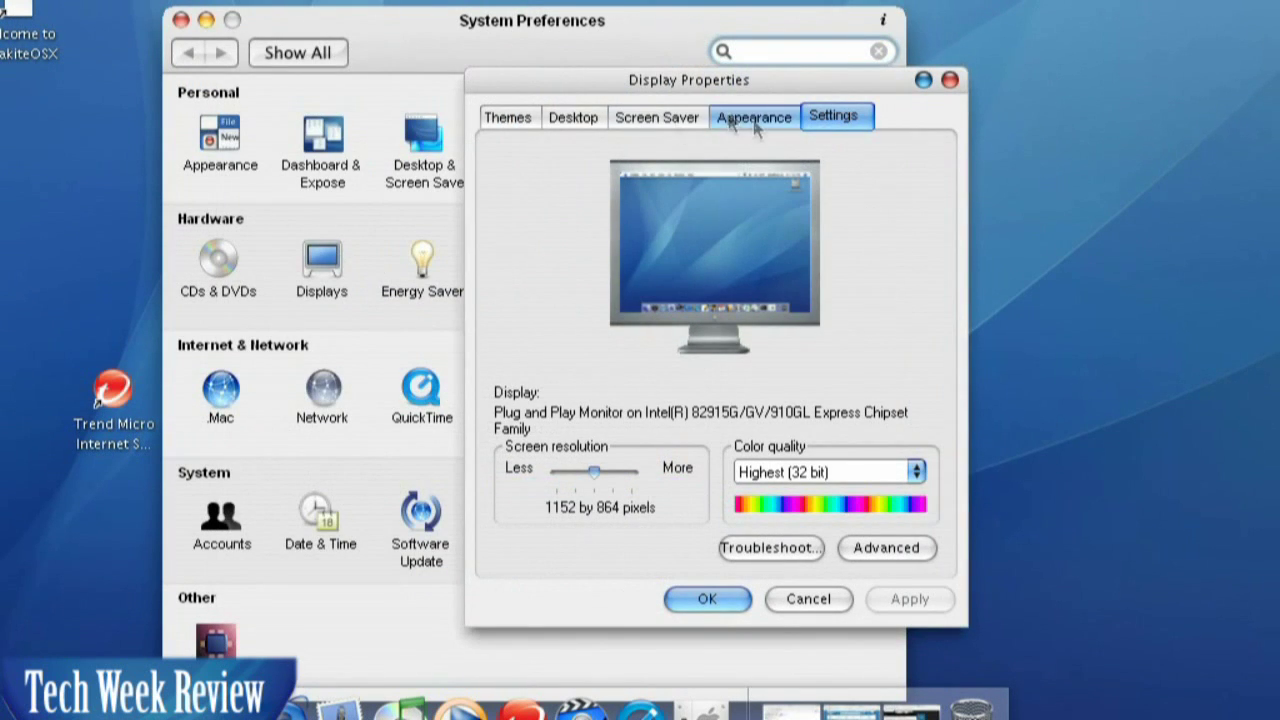
pyautogui.click(754, 118)
pyautogui.click(684, 119)
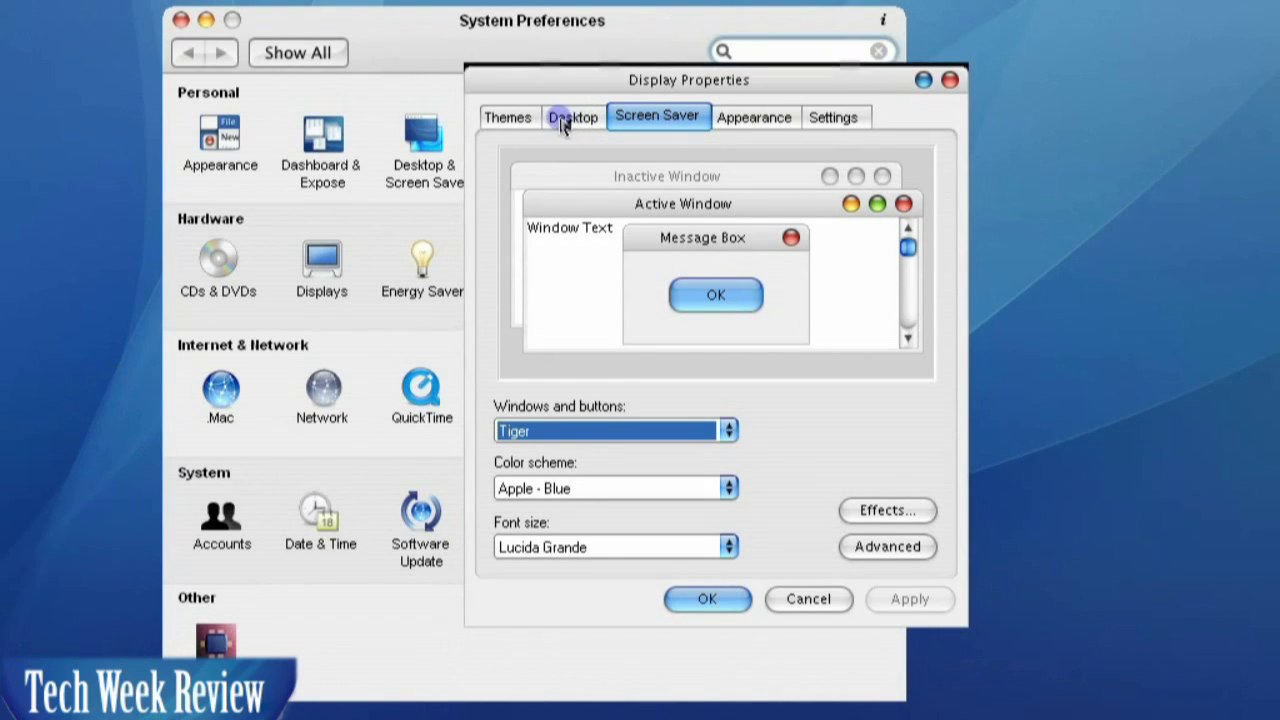
pyautogui.click(508, 118)
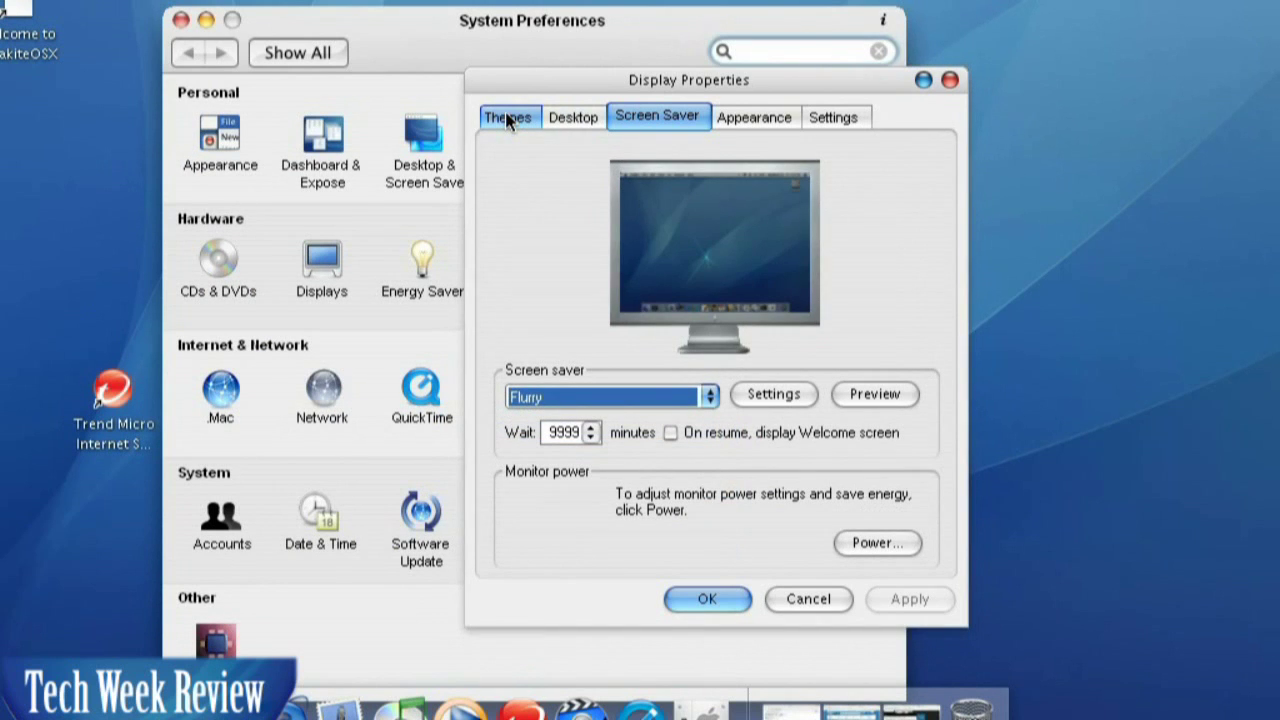